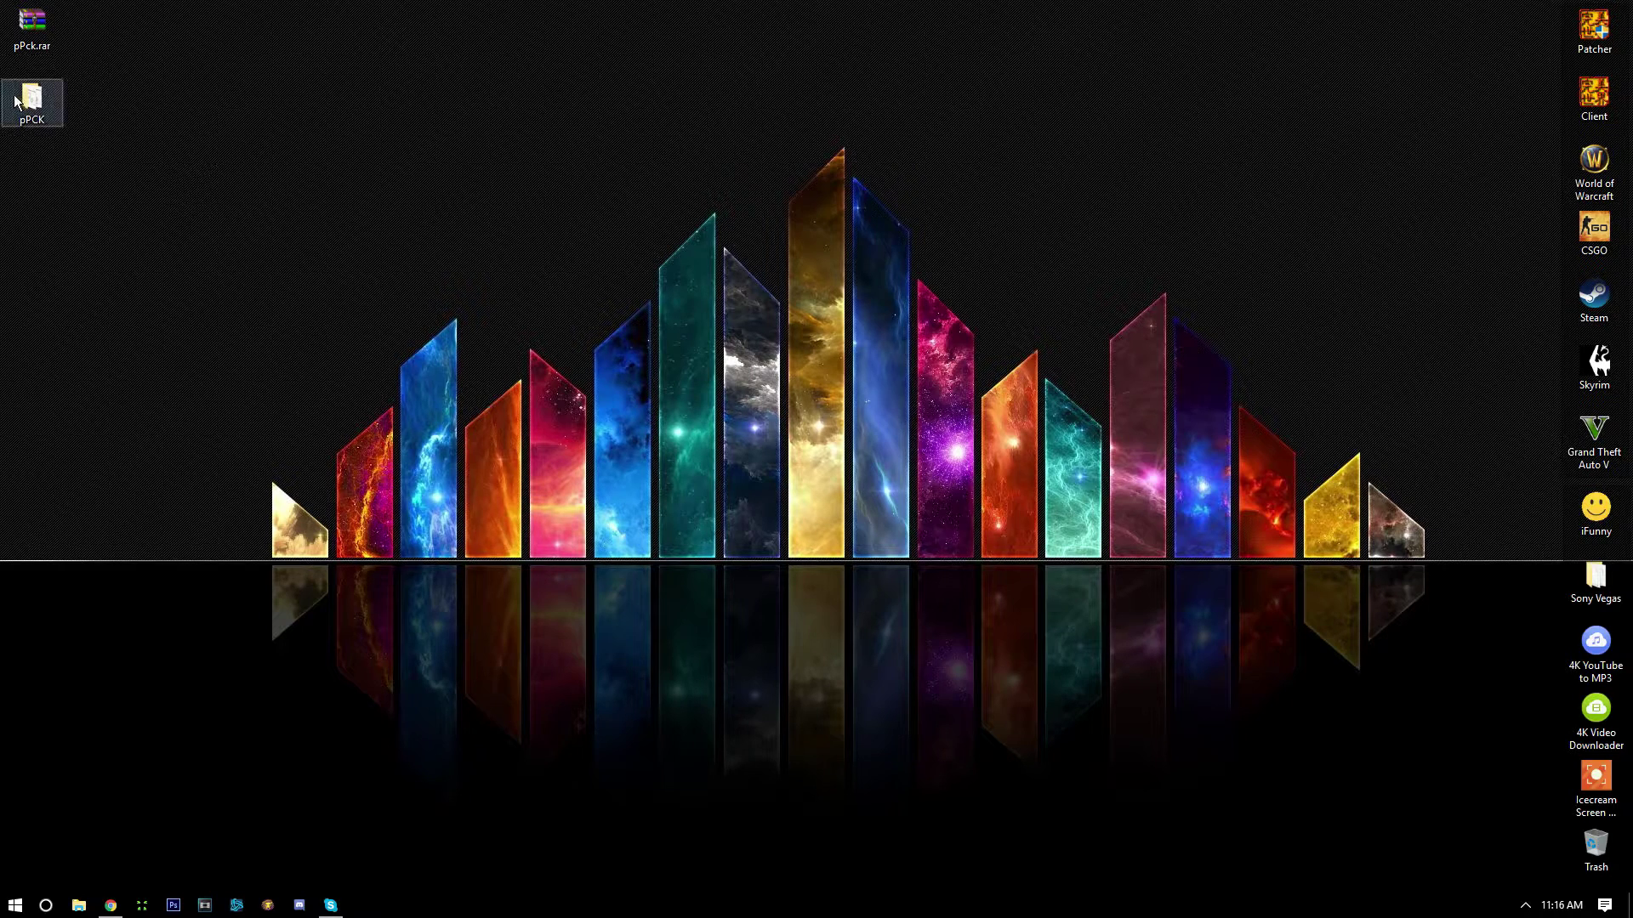
Open the pPCK desktop folder holding models.pck, pack.bat, pPck.exe and unpack.bat, and move its window up
mouse_move(33, 89)
double_click(32, 98)
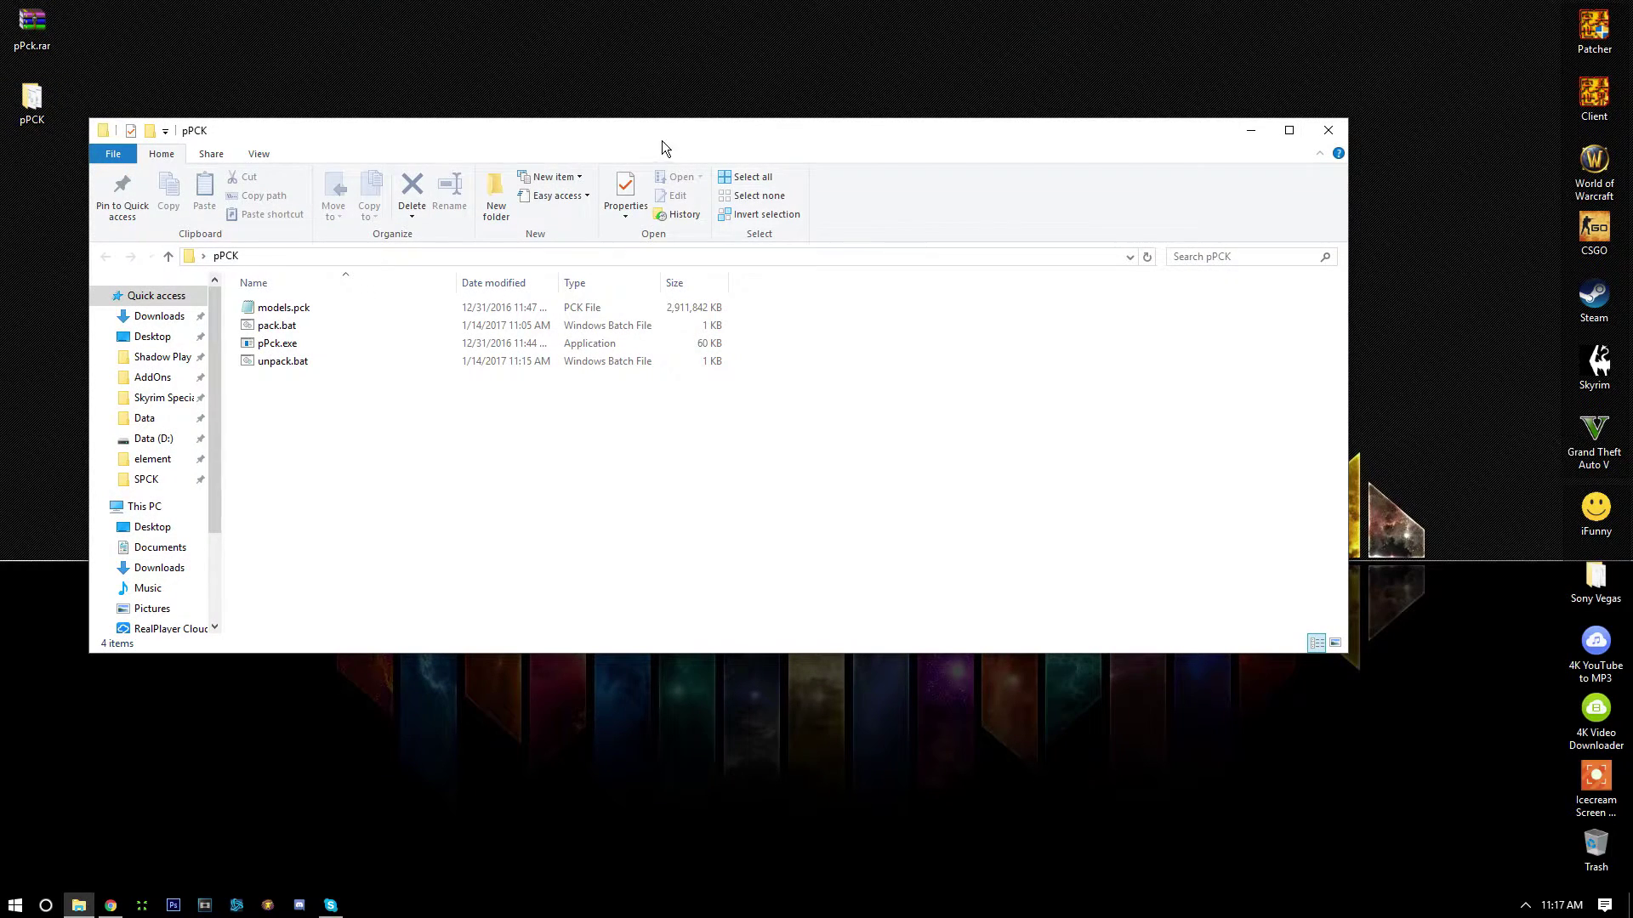
drag(734, 130, 840, 55)
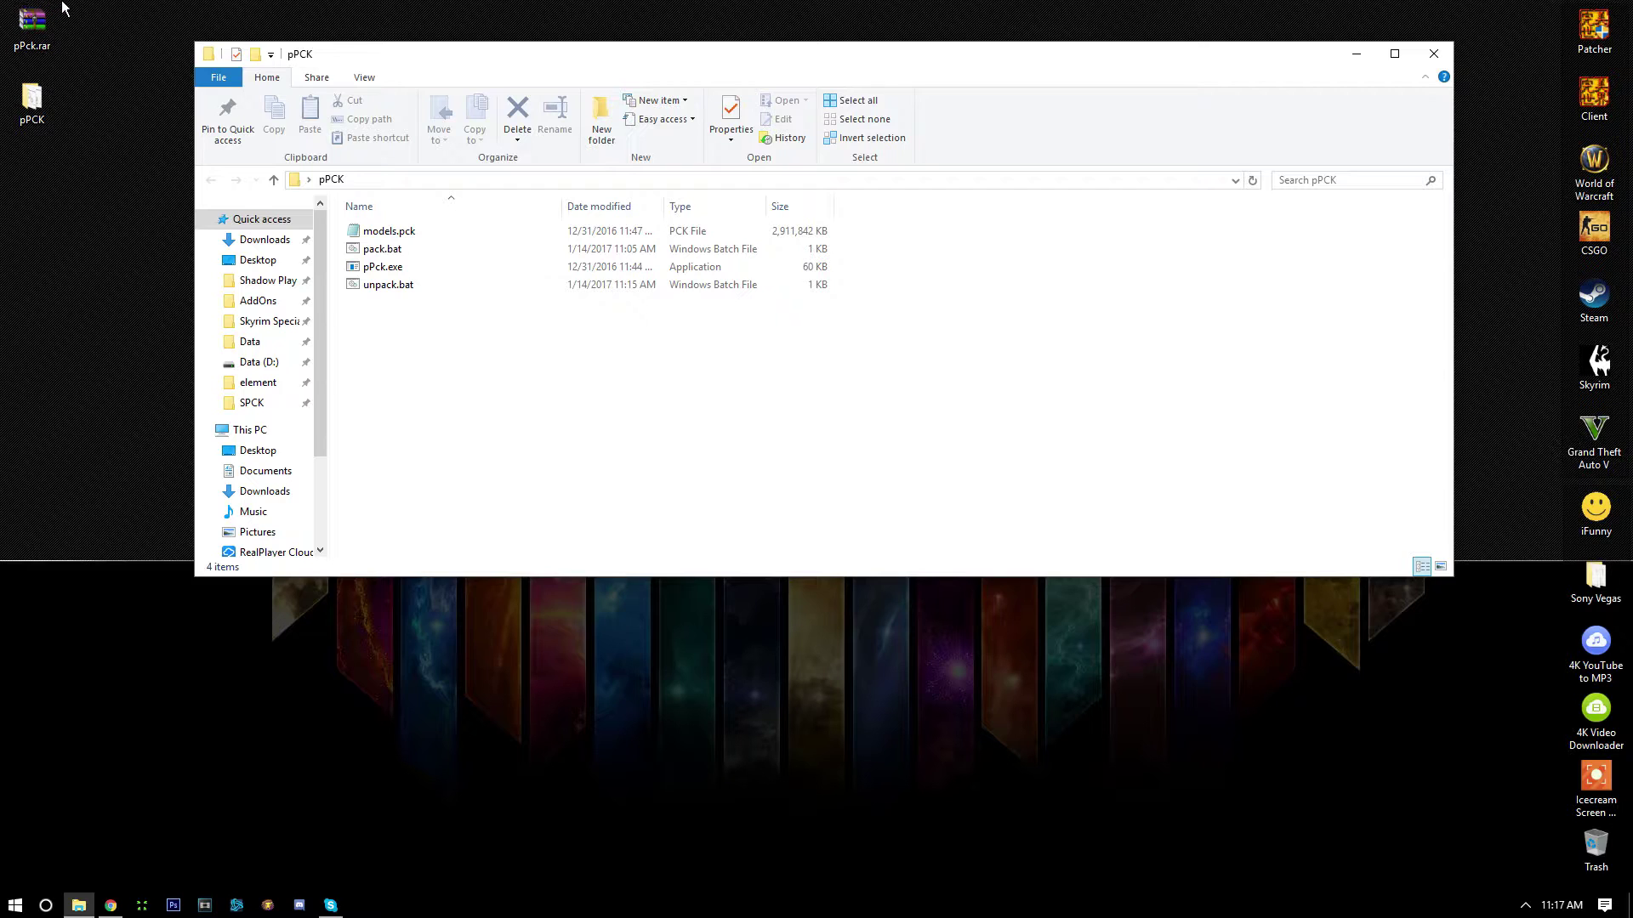
double_click(32, 25)
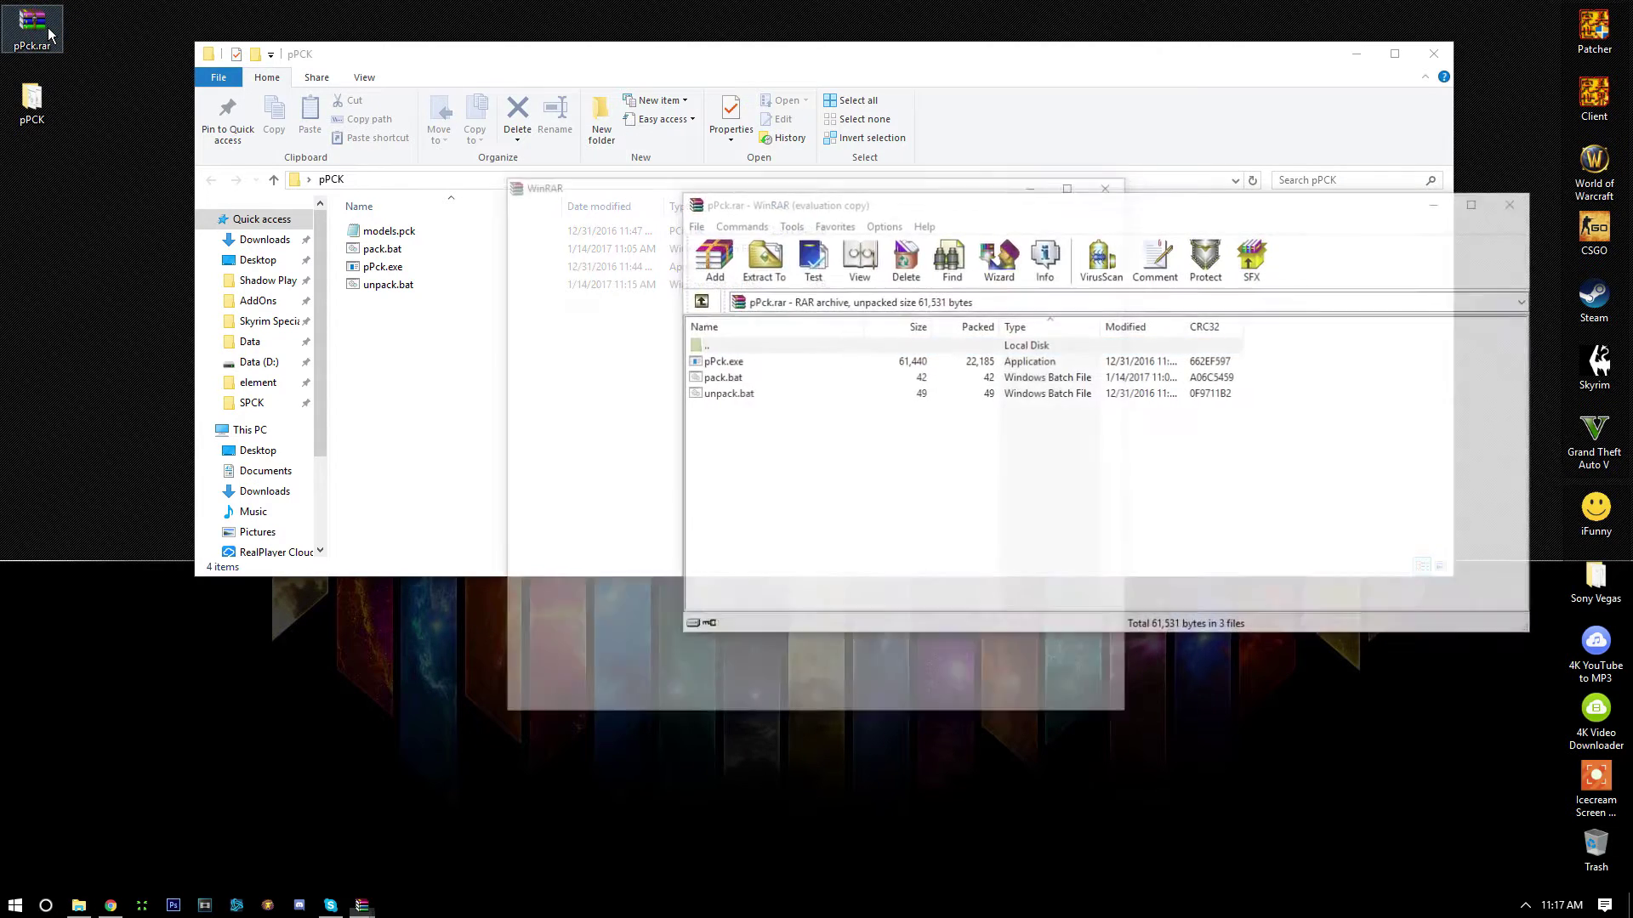
click(1108, 180)
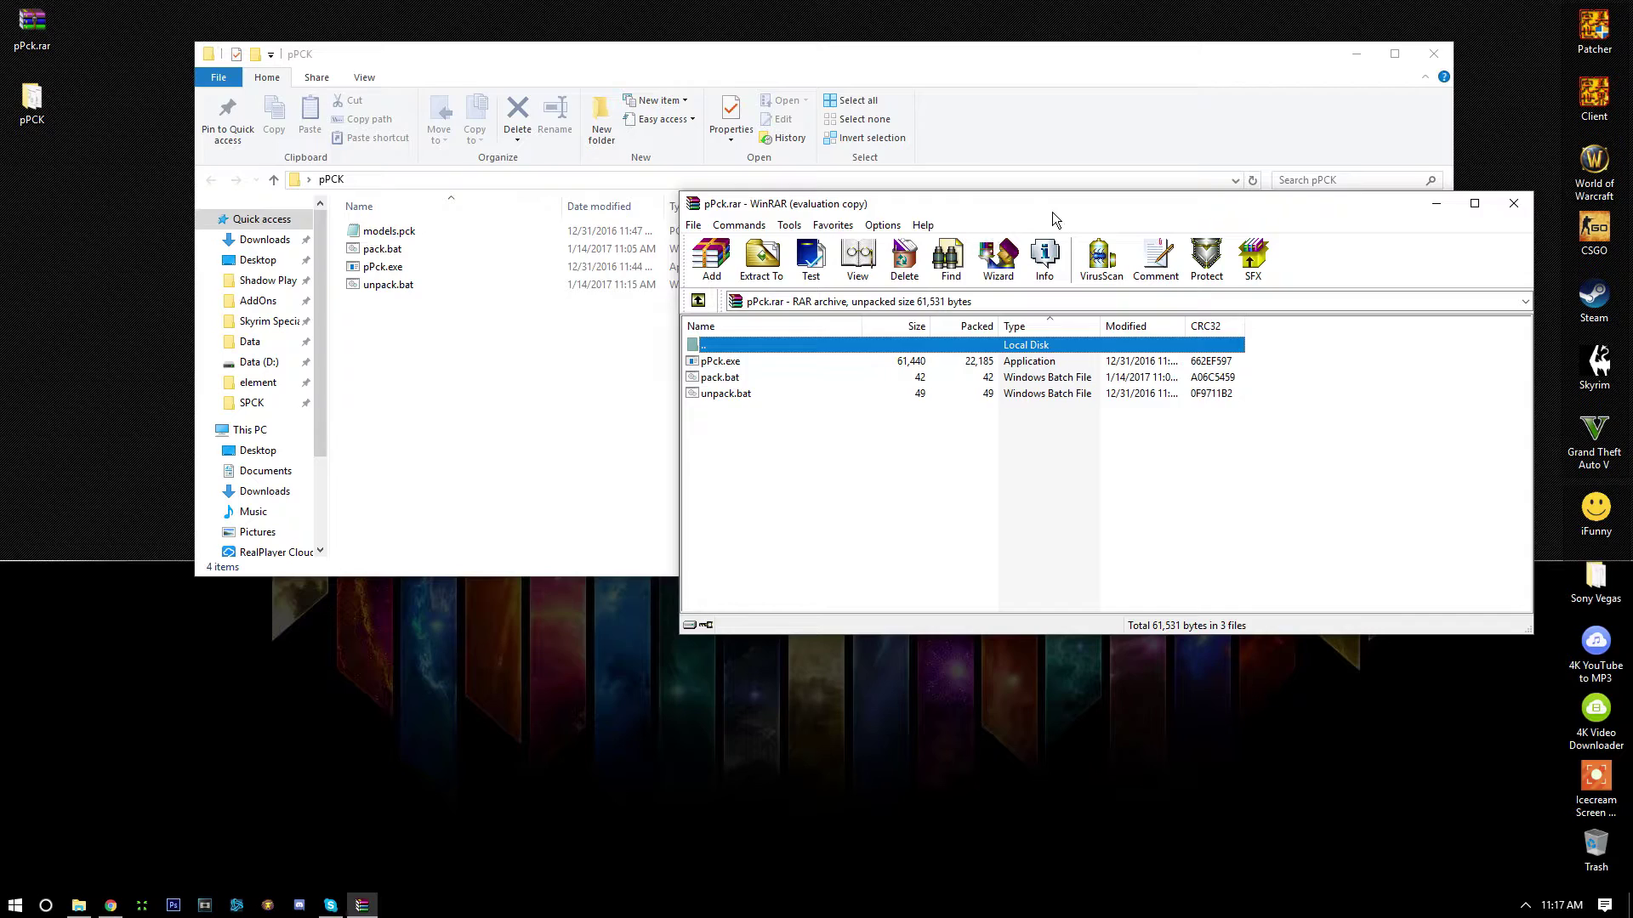
drag(1053, 212, 885, 202)
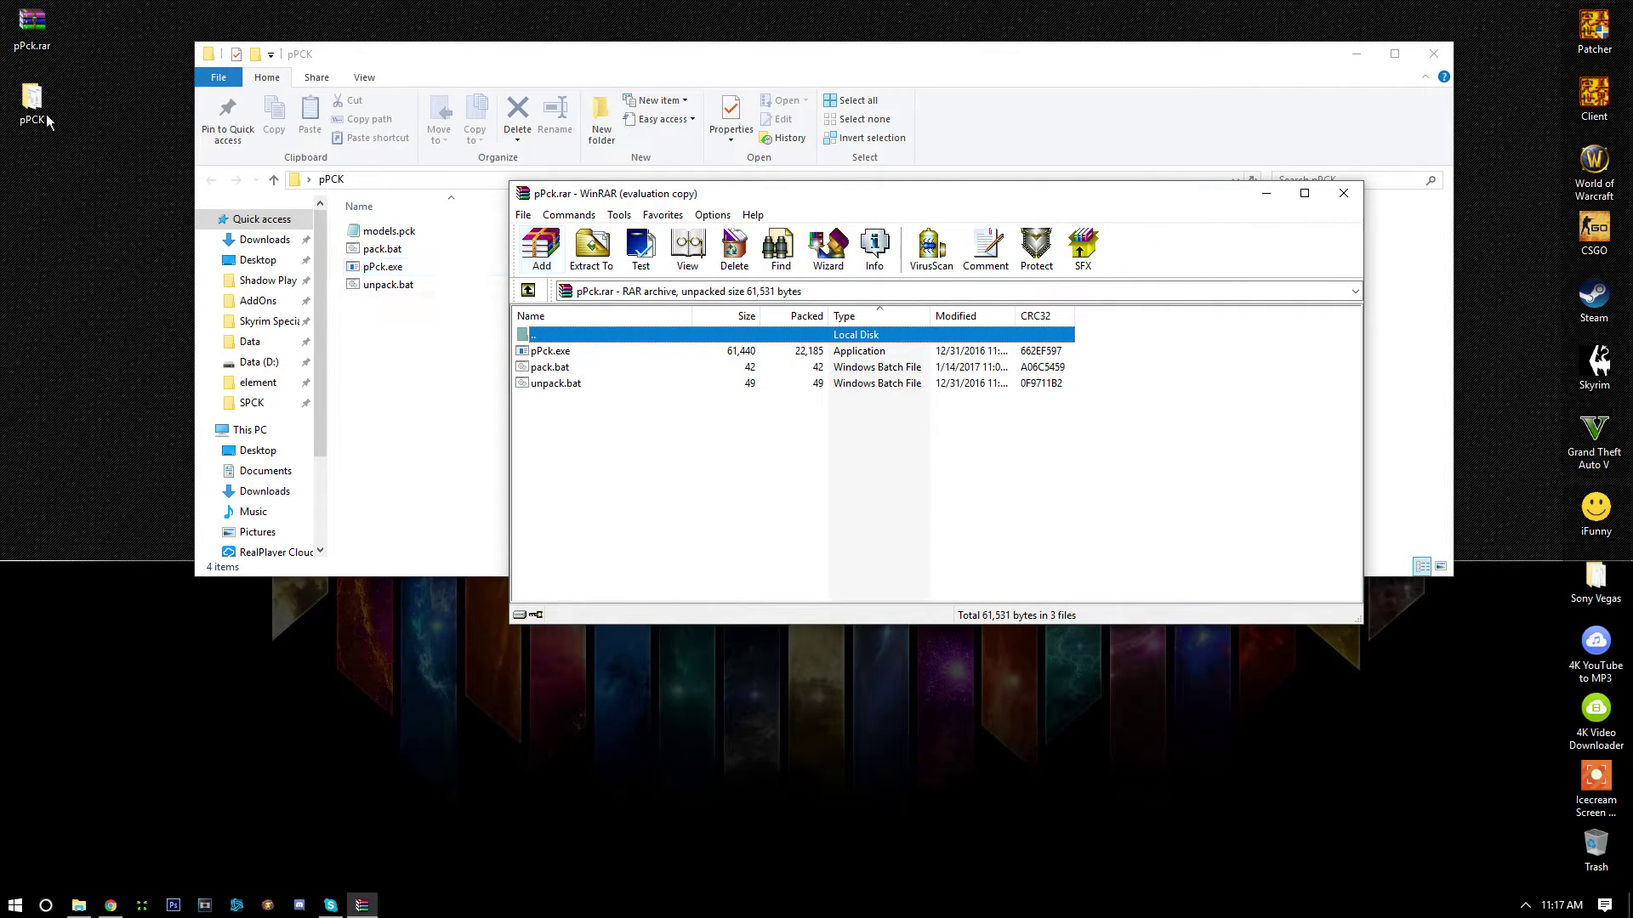
click(1344, 196)
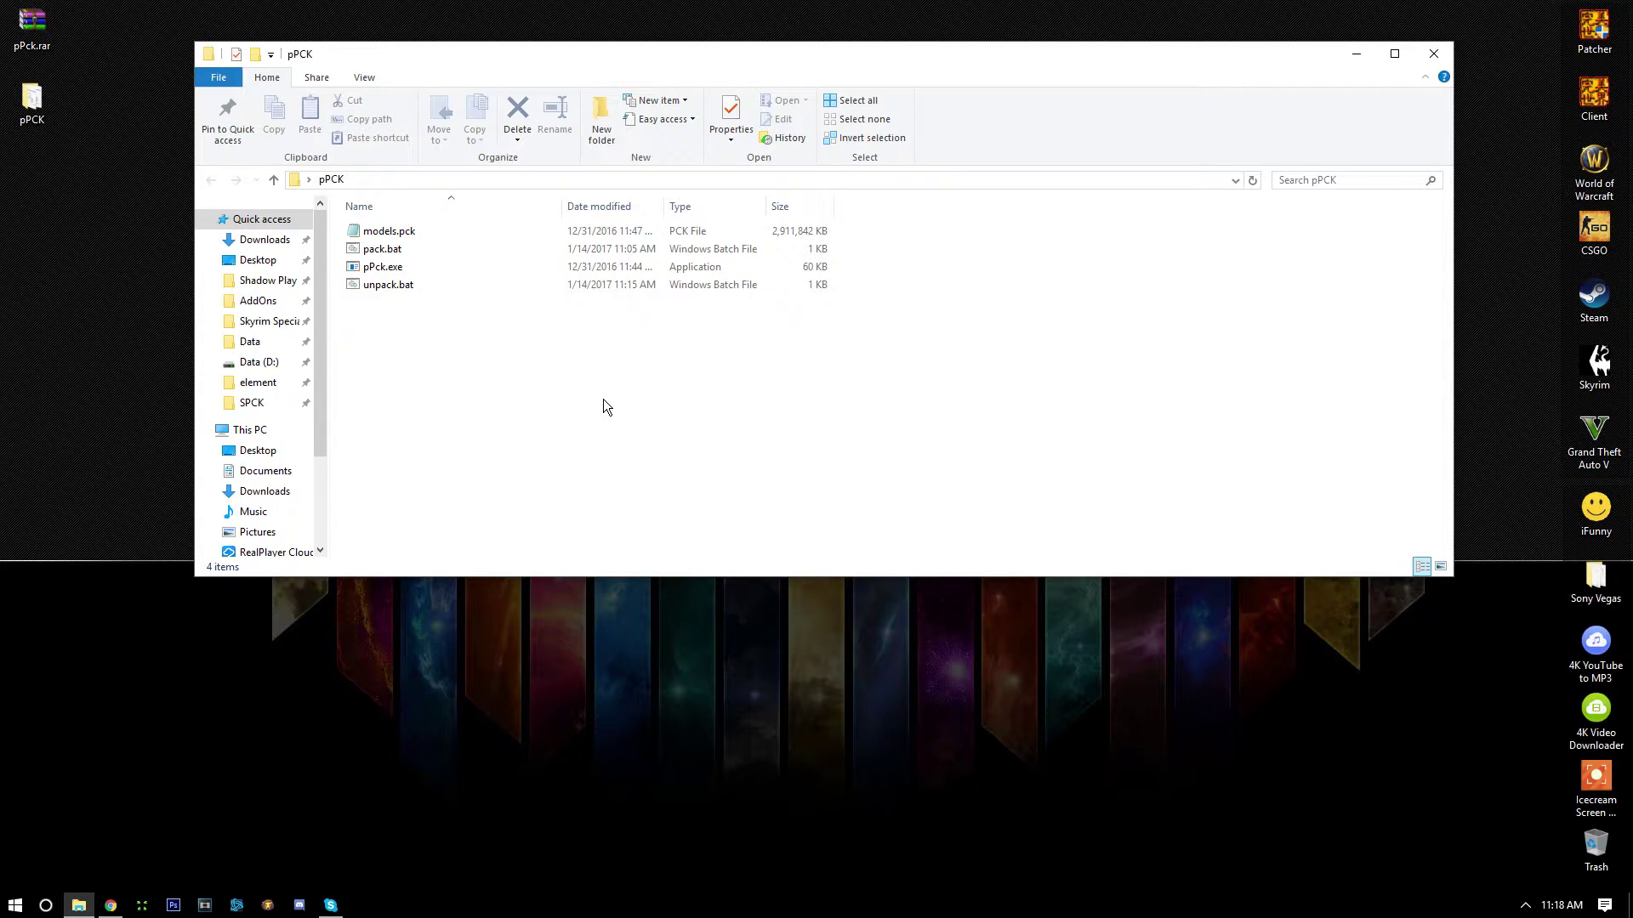
double_click(407, 287)
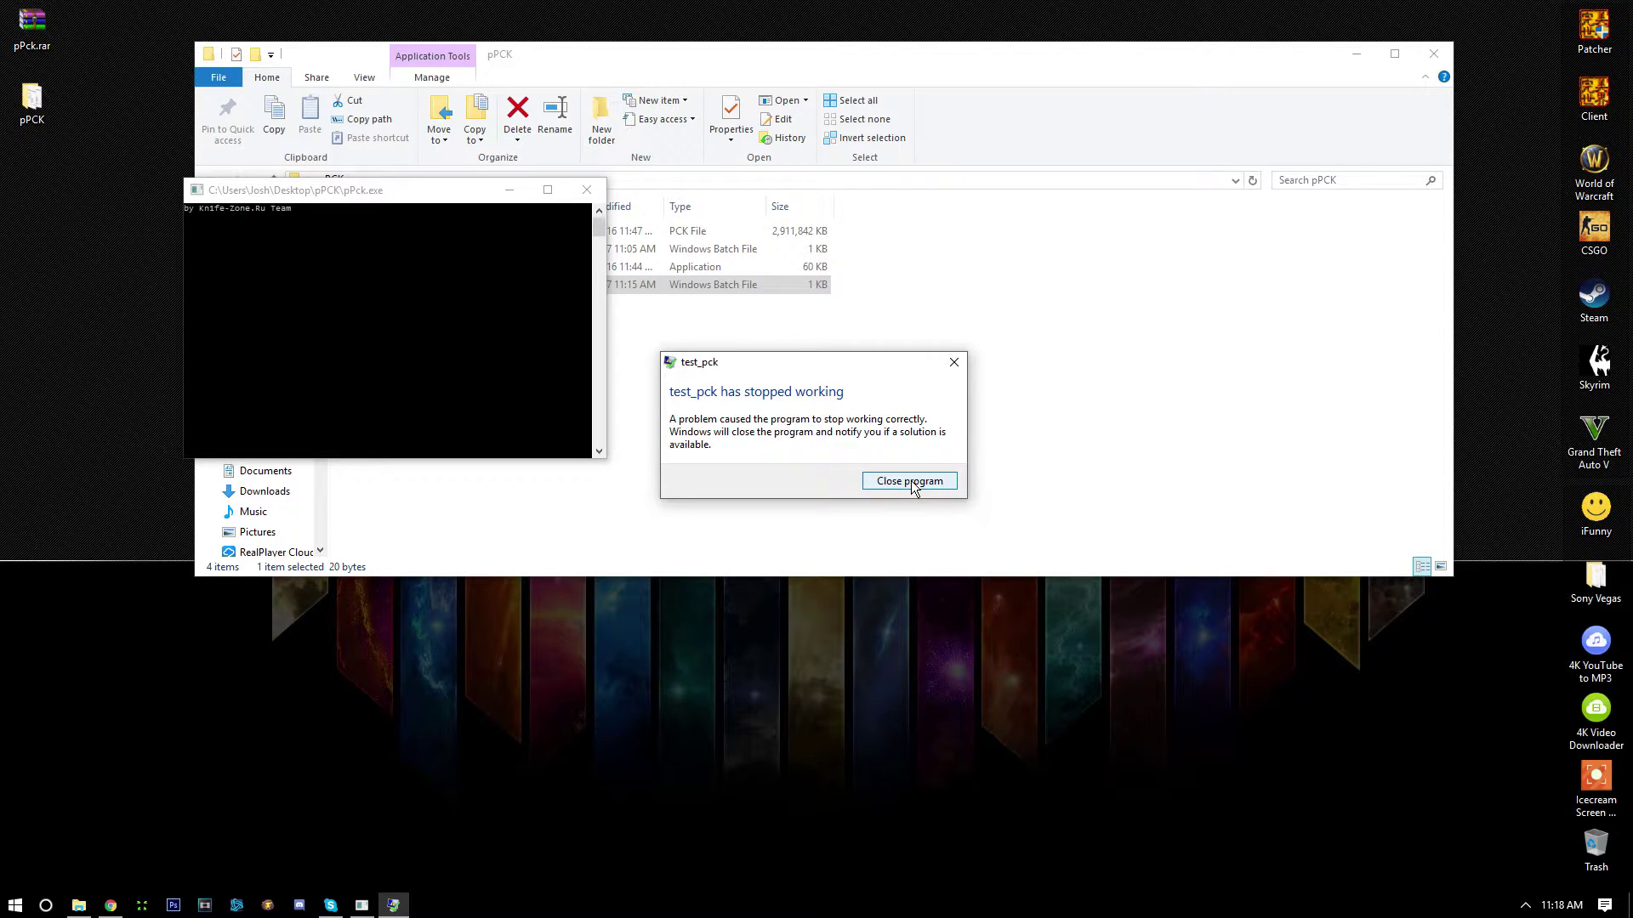
click(910, 482)
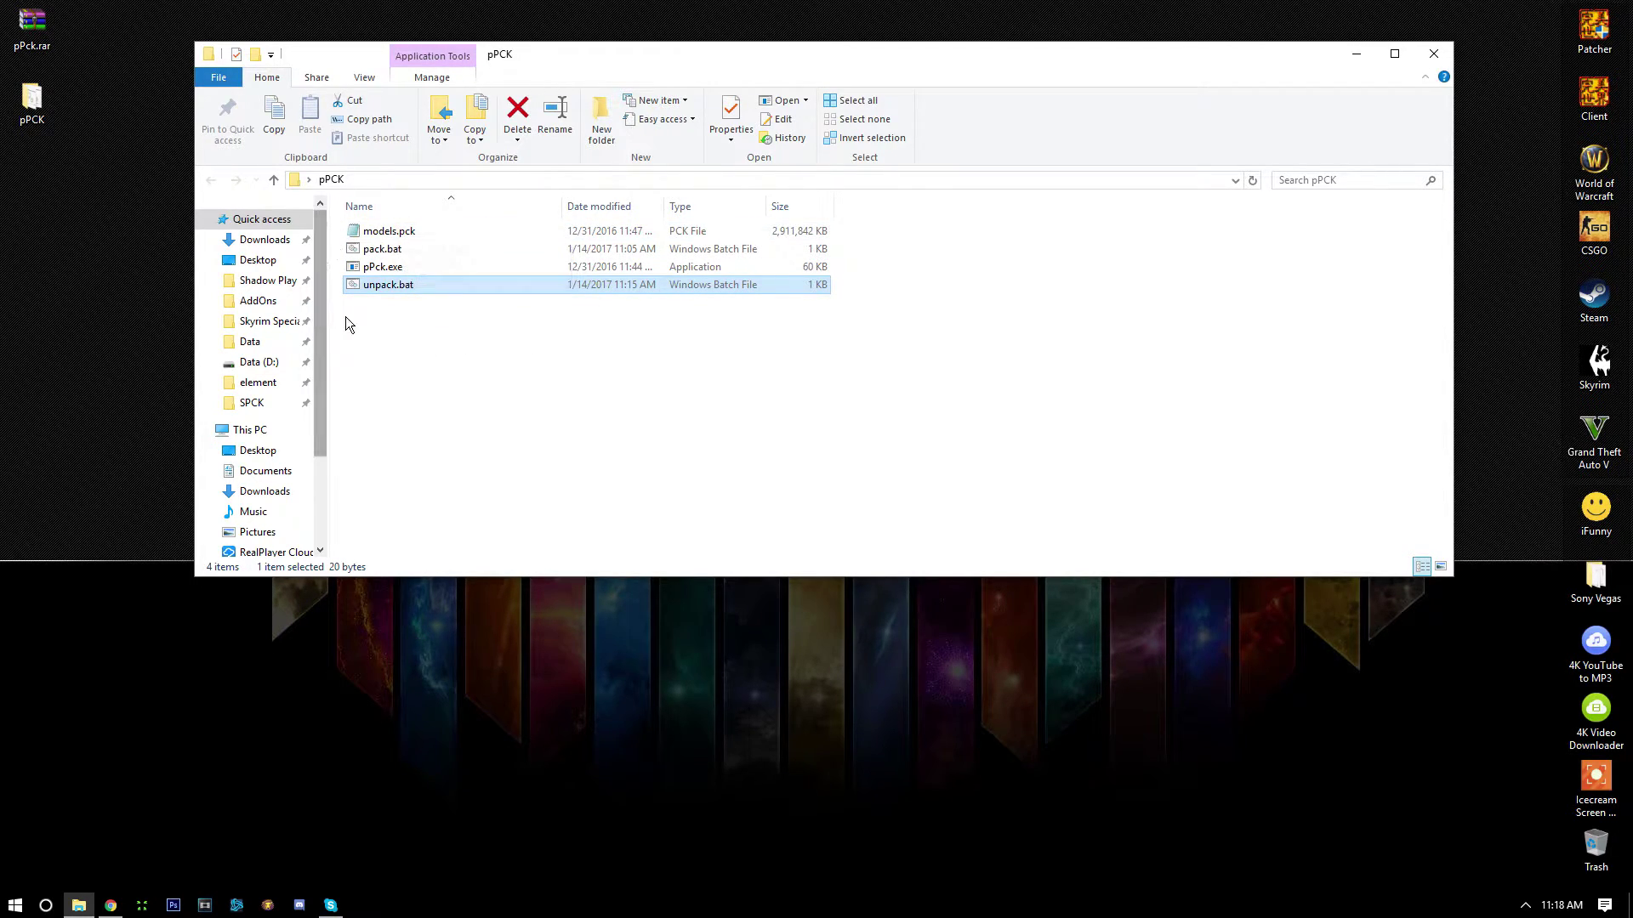
right_click(417, 284)
Open unpack.bat in Notepad with the cursor between the empty quotes after -u
click(451, 314)
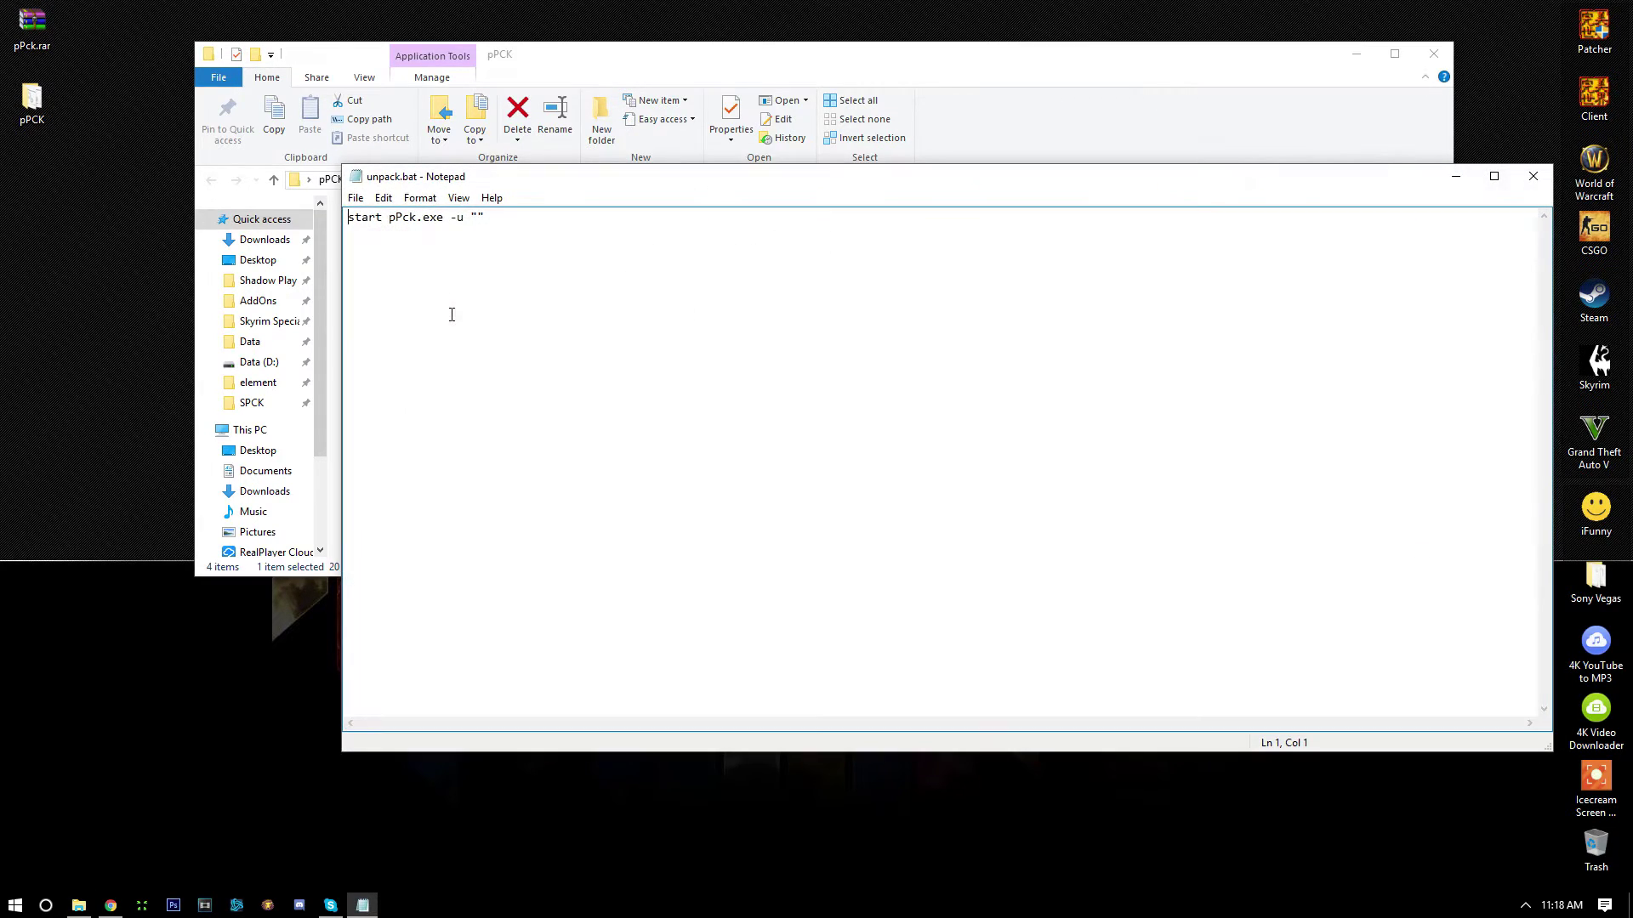
drag(470, 175, 427, 321)
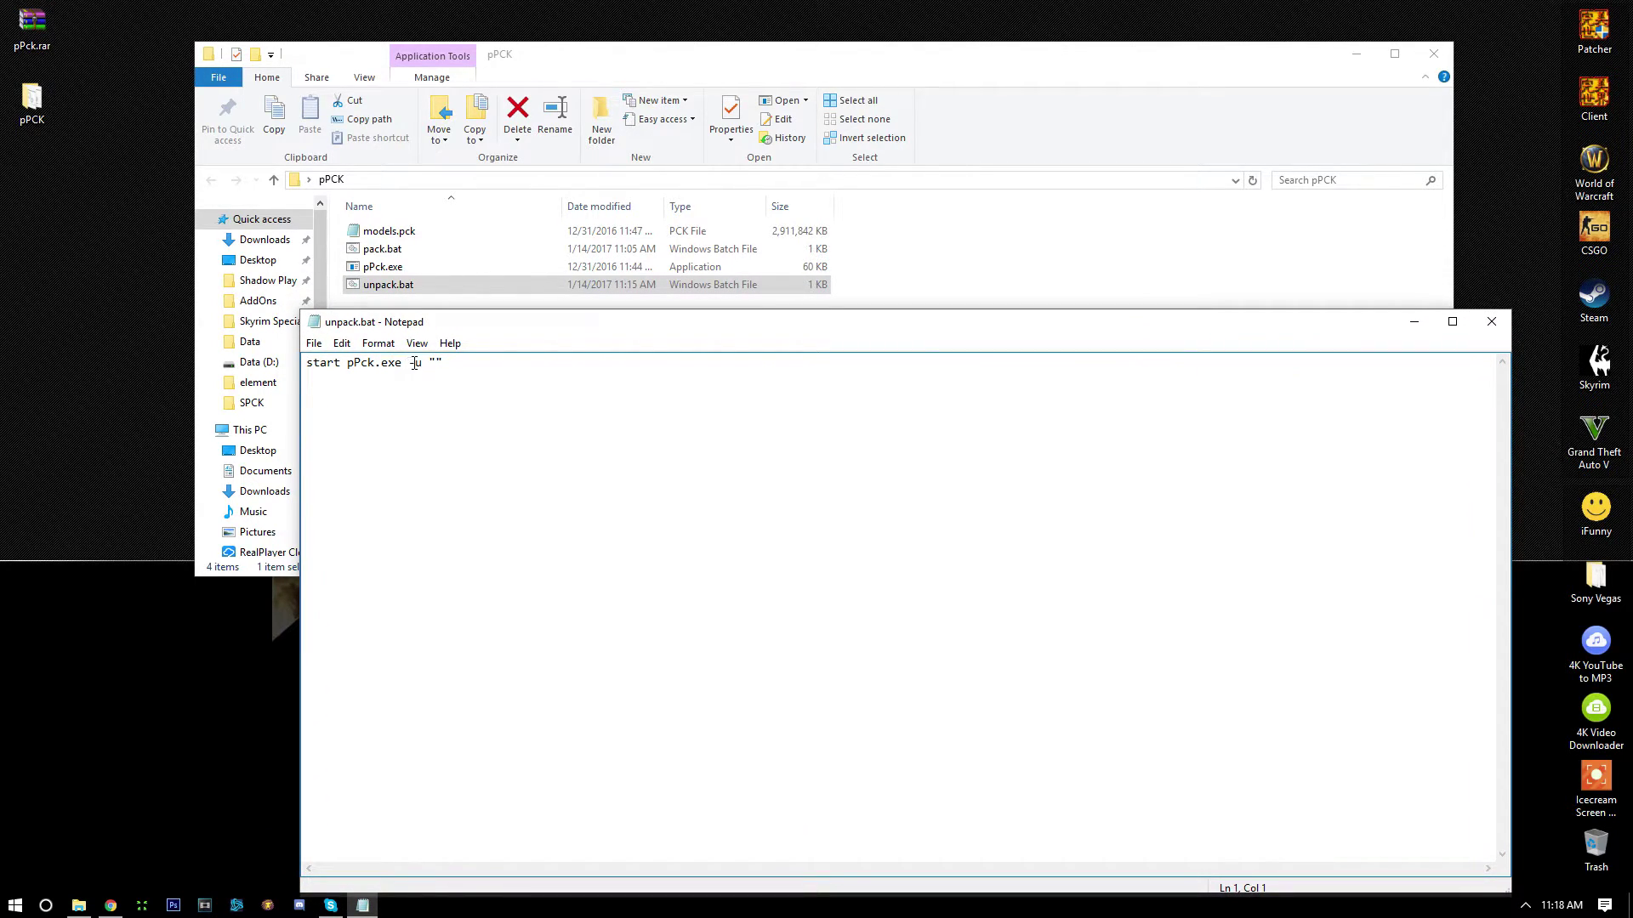
click(435, 363)
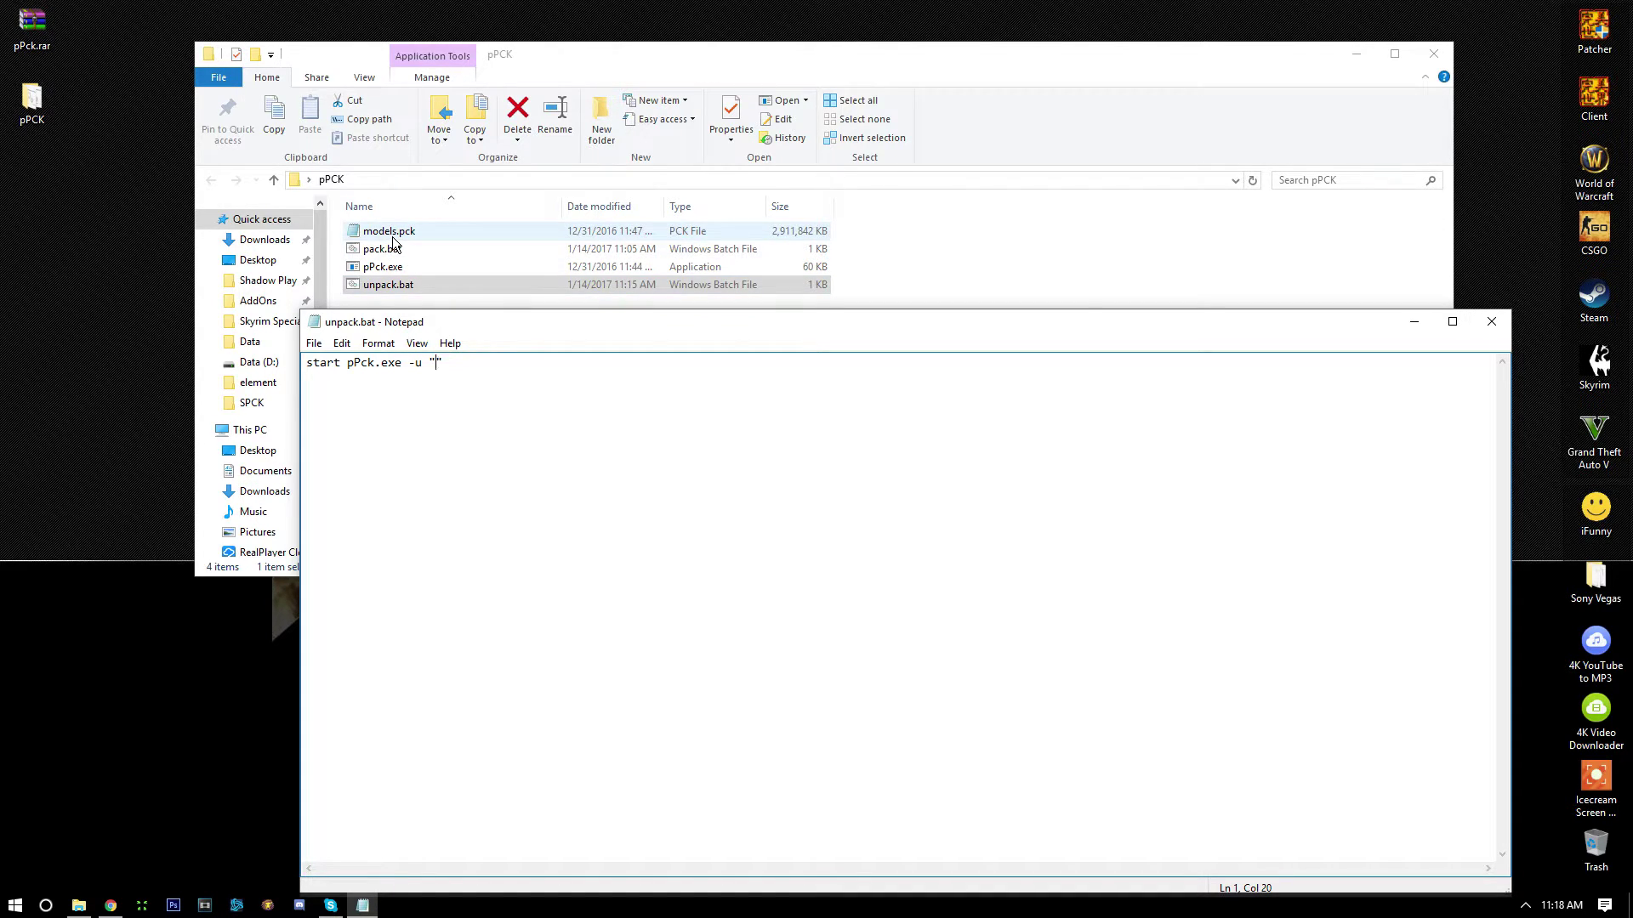
click(686, 58)
Copy the full models.pck path from the pPCK folder's address bar
click(430, 228)
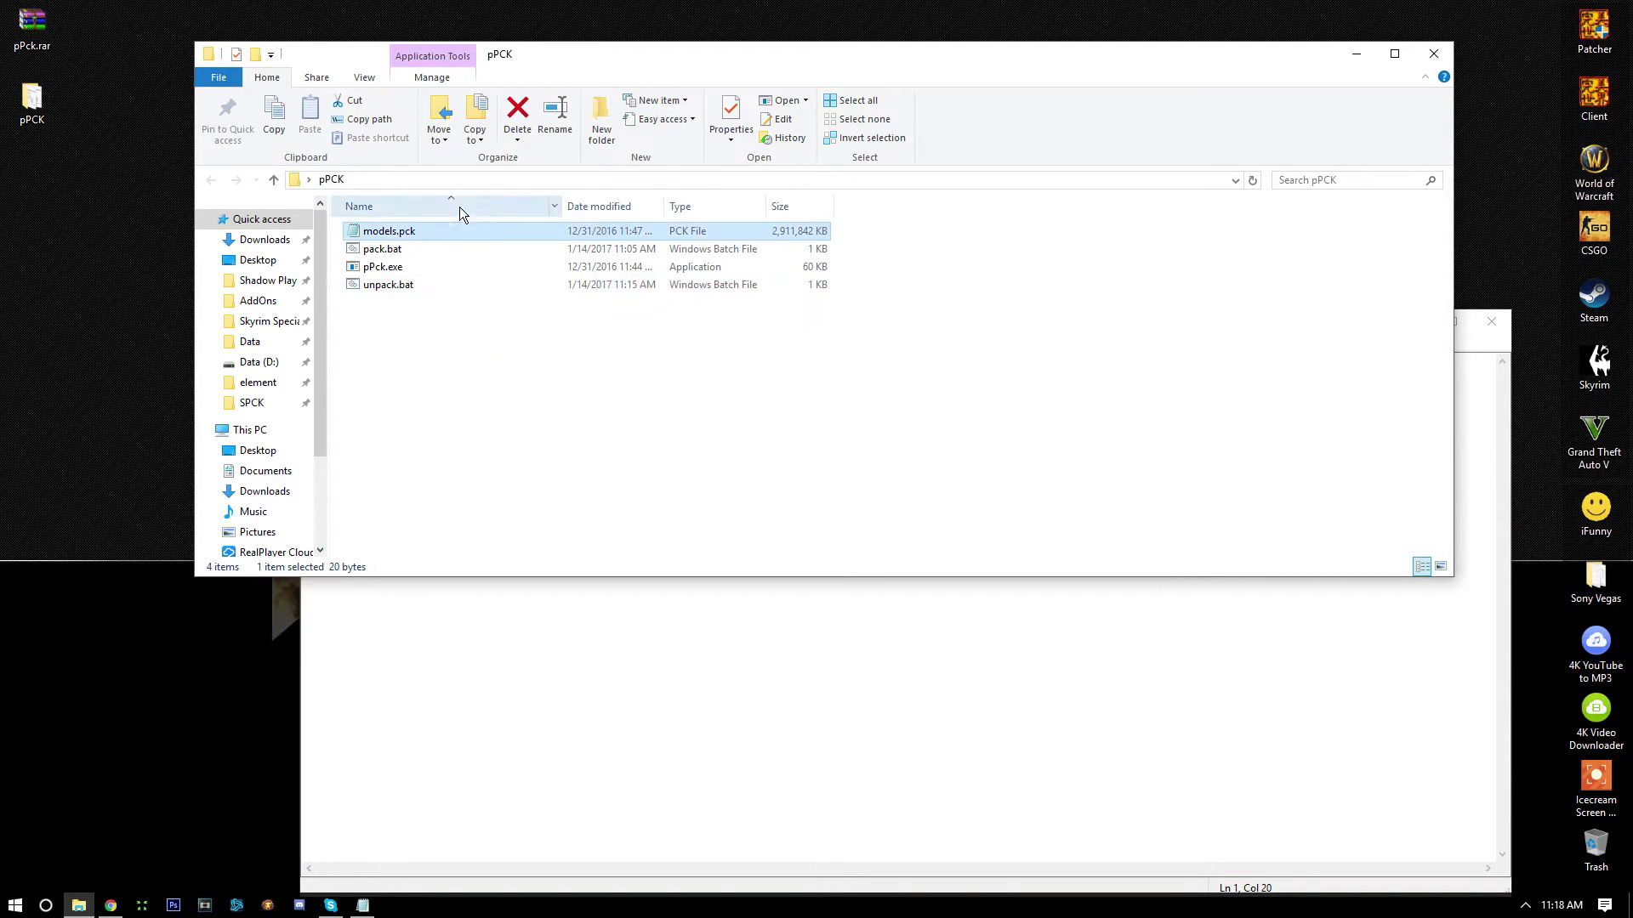
click(484, 180)
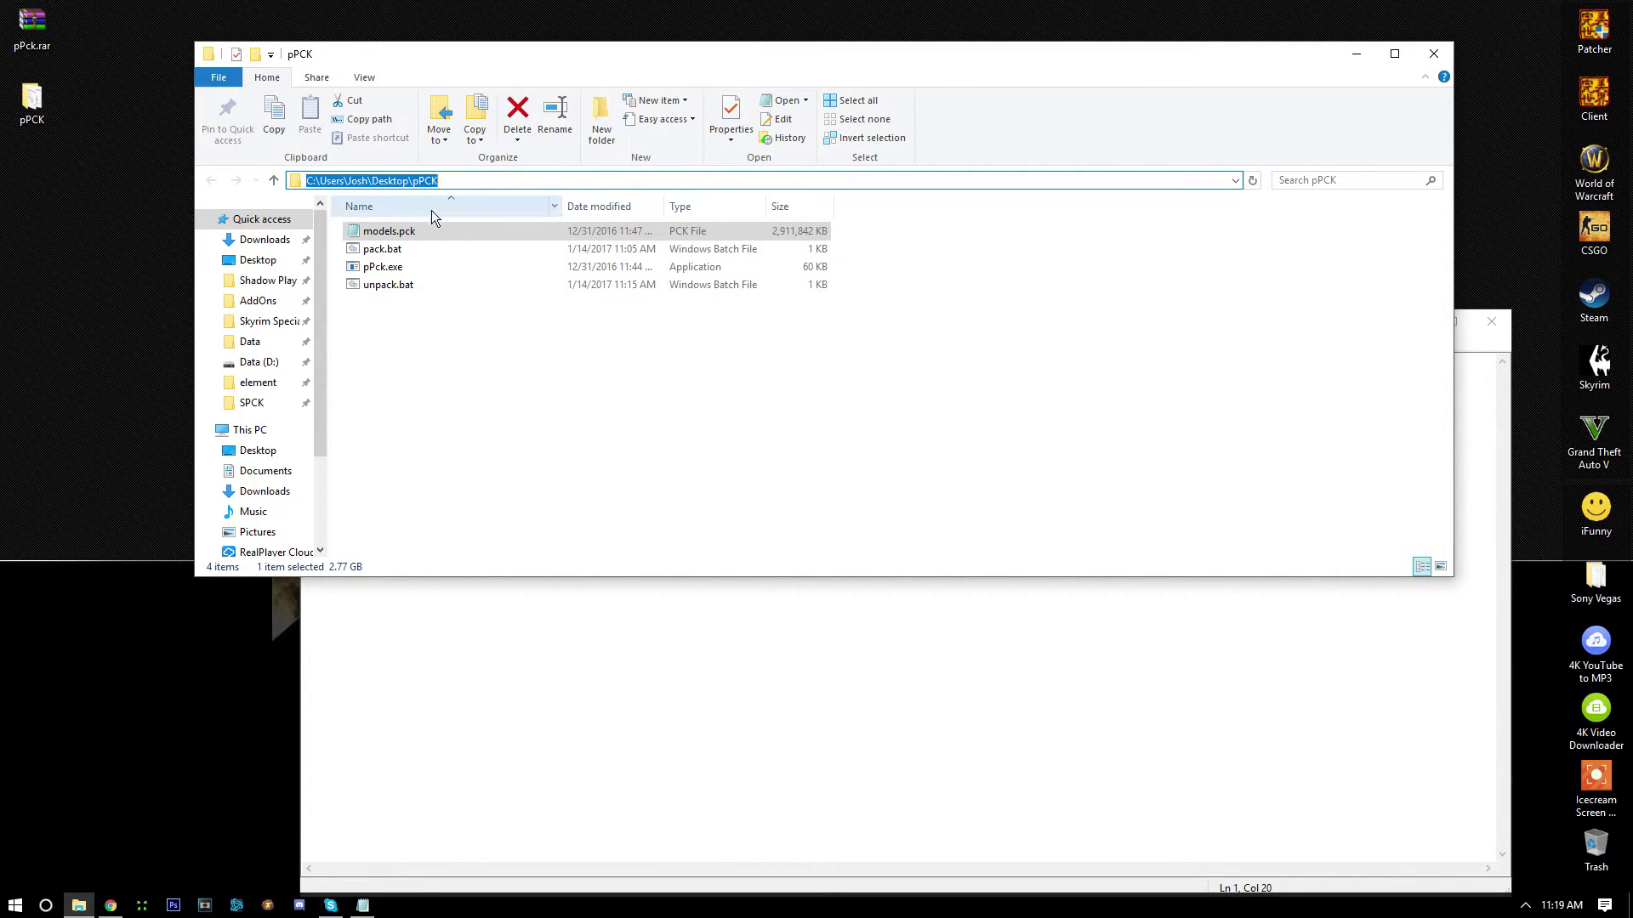
key(End)
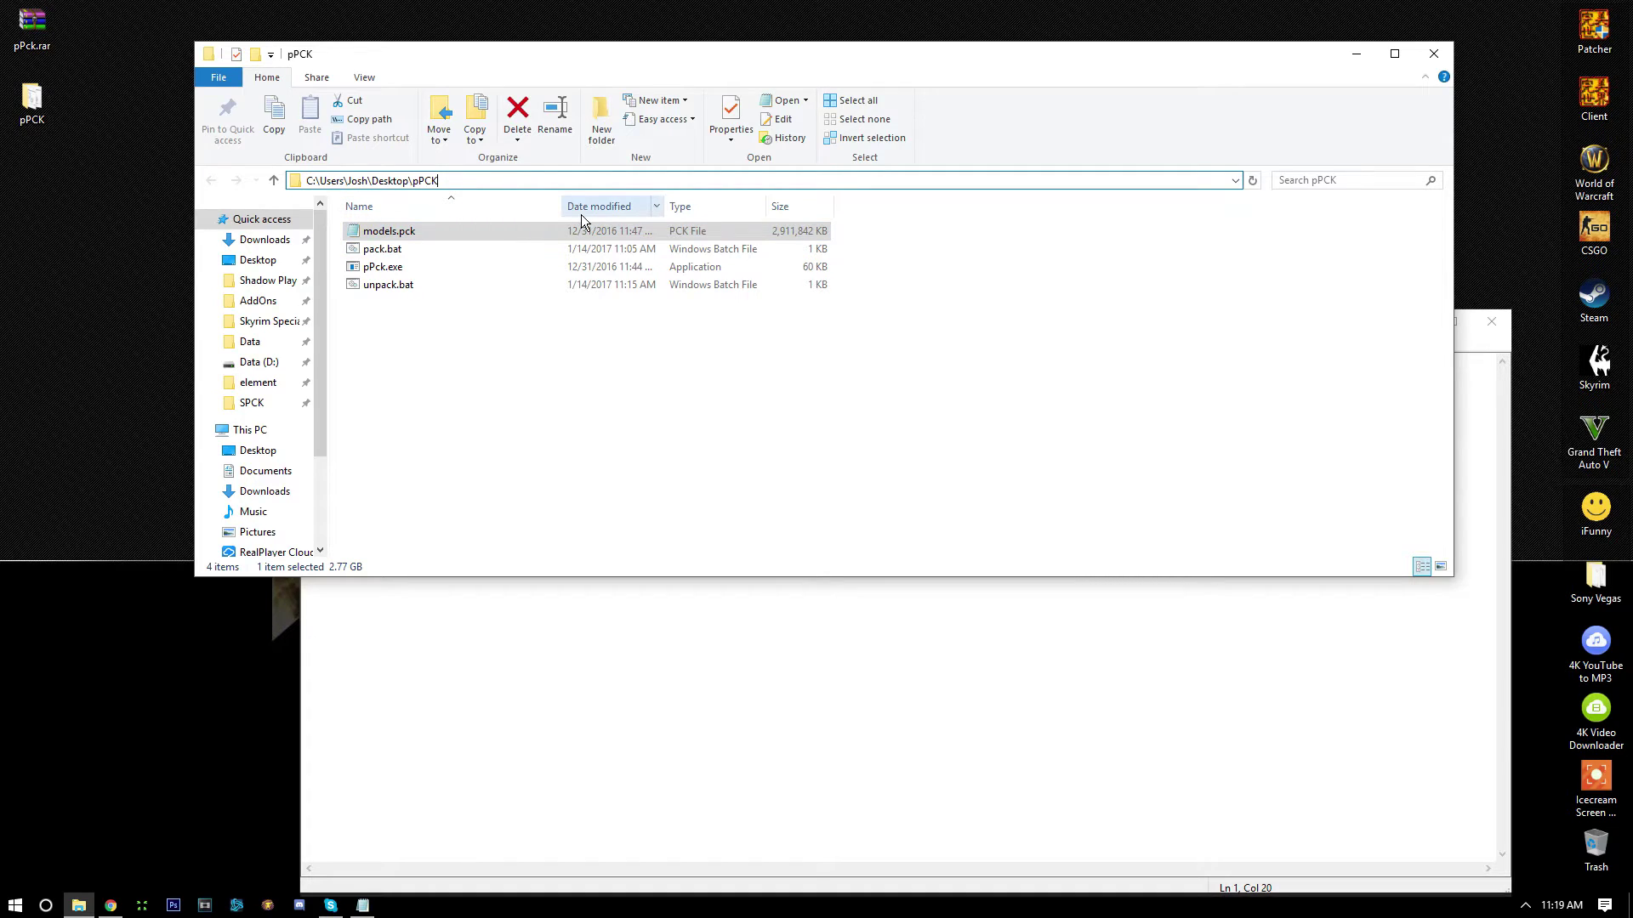
text(\)
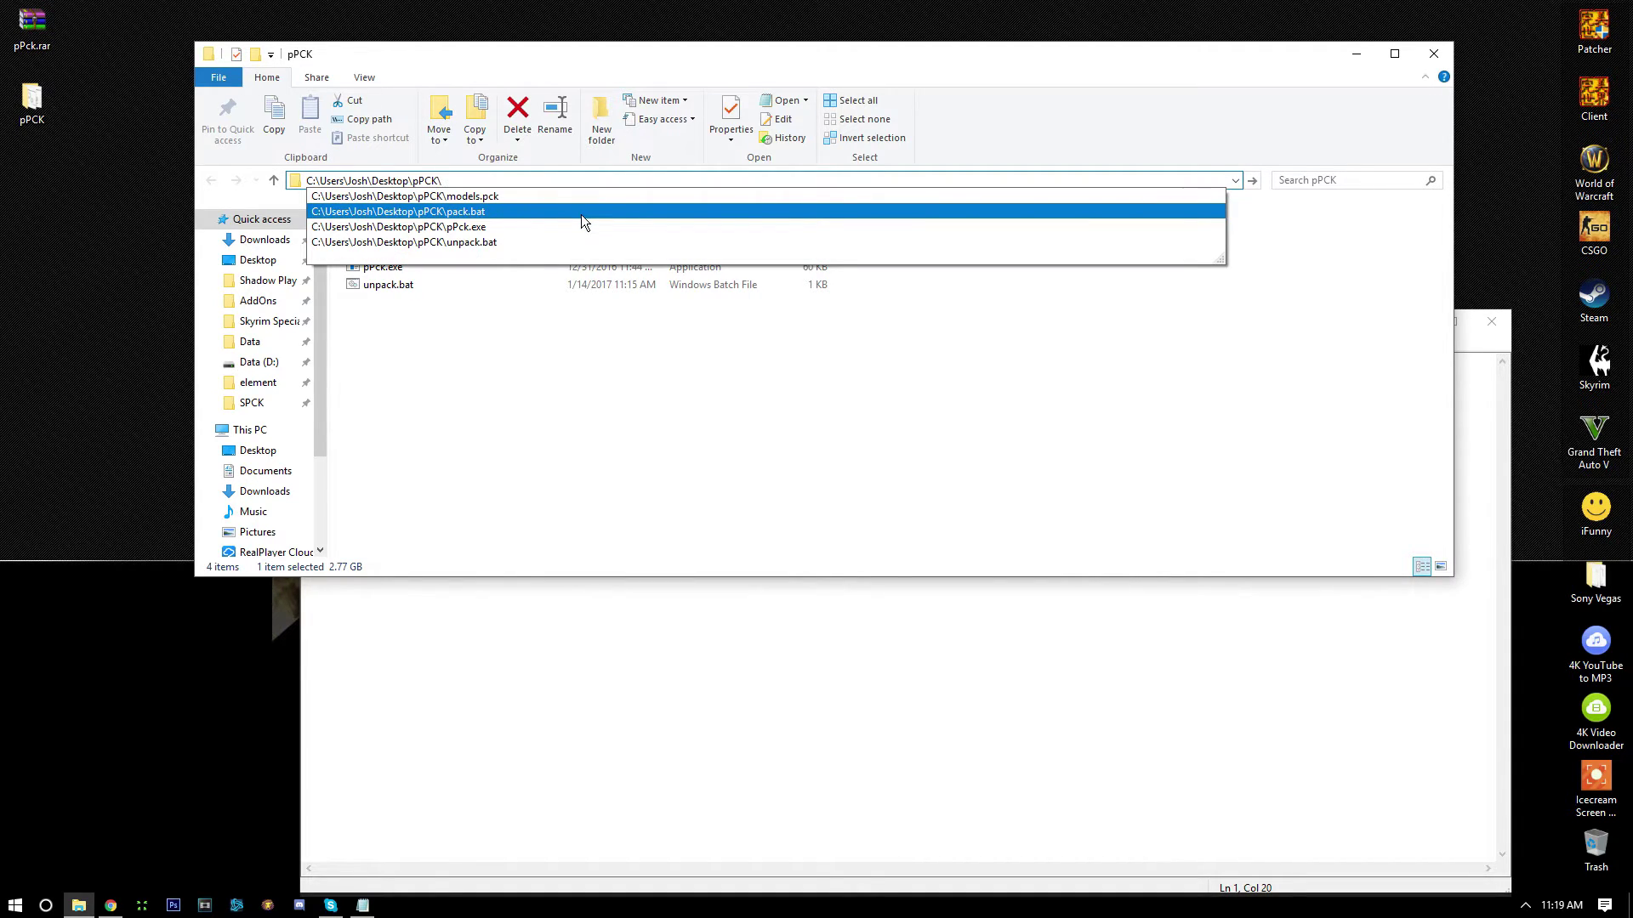
click(485, 195)
right_click(485, 185)
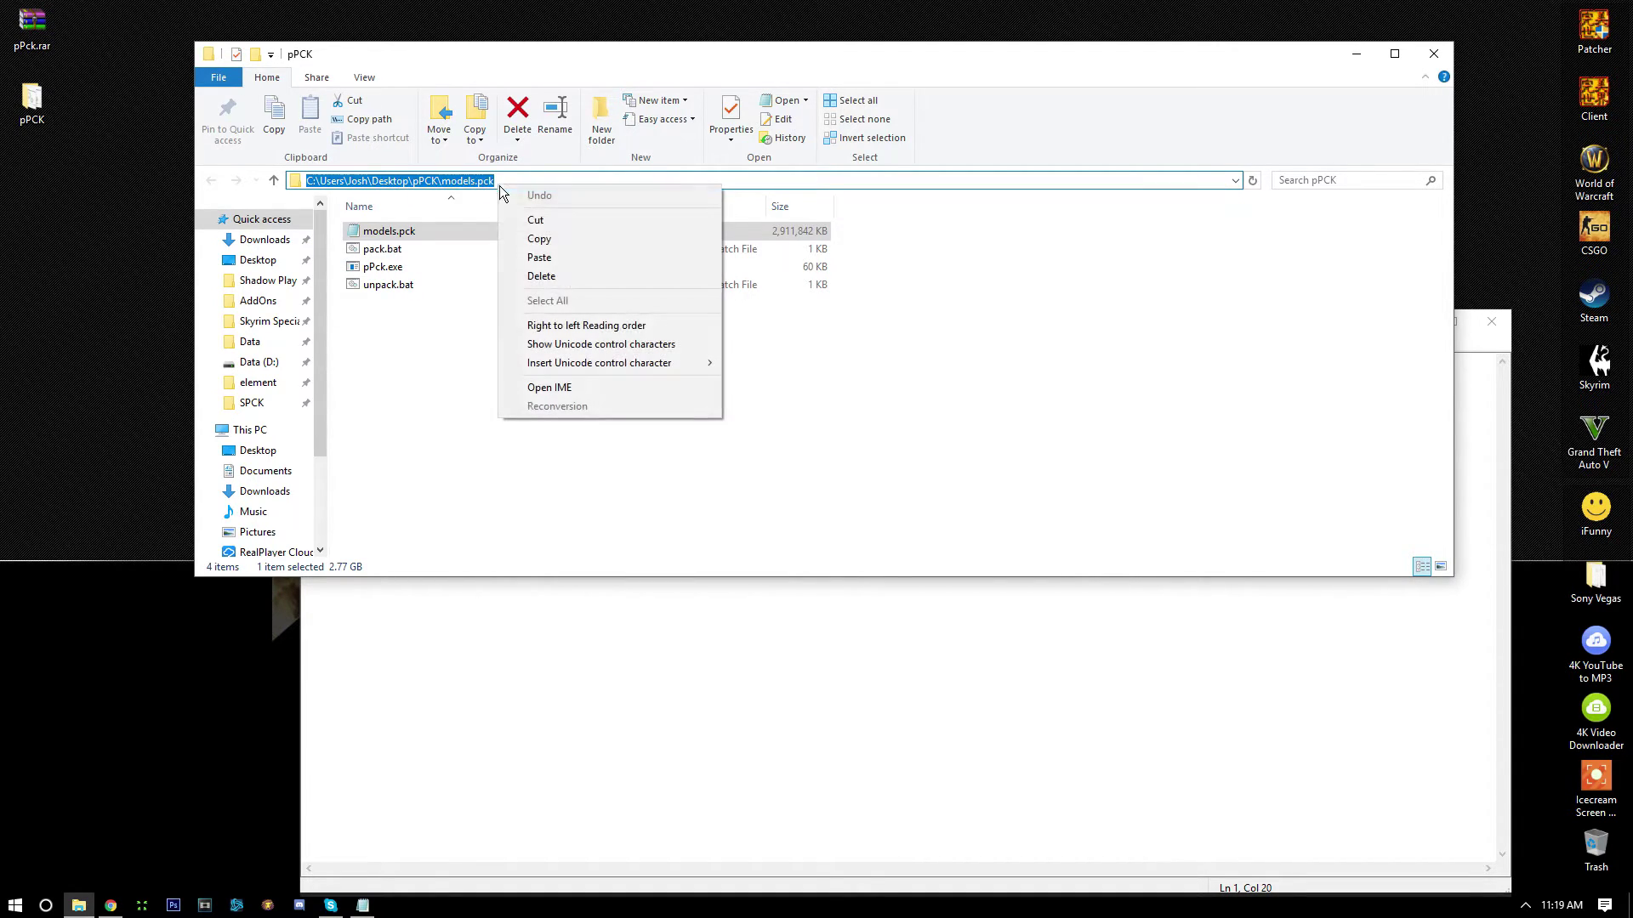
click(538, 236)
Paste the models.pck path between the quotes in unpack.bat, save it, and close Notepad
click(551, 617)
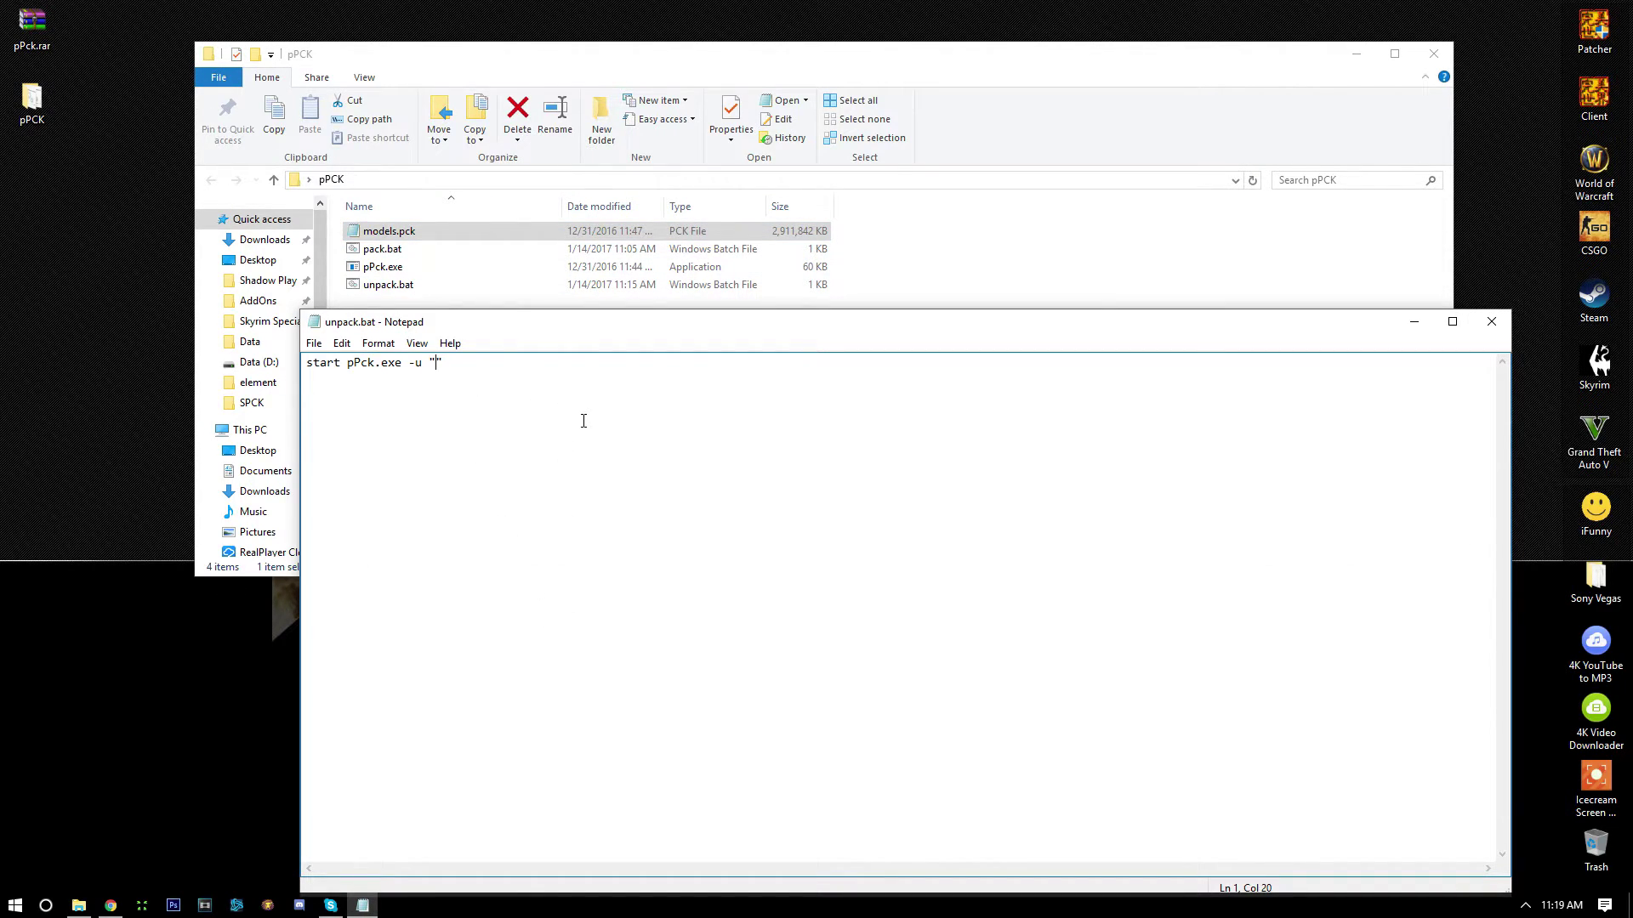
key(ctrl+v)
click(313, 343)
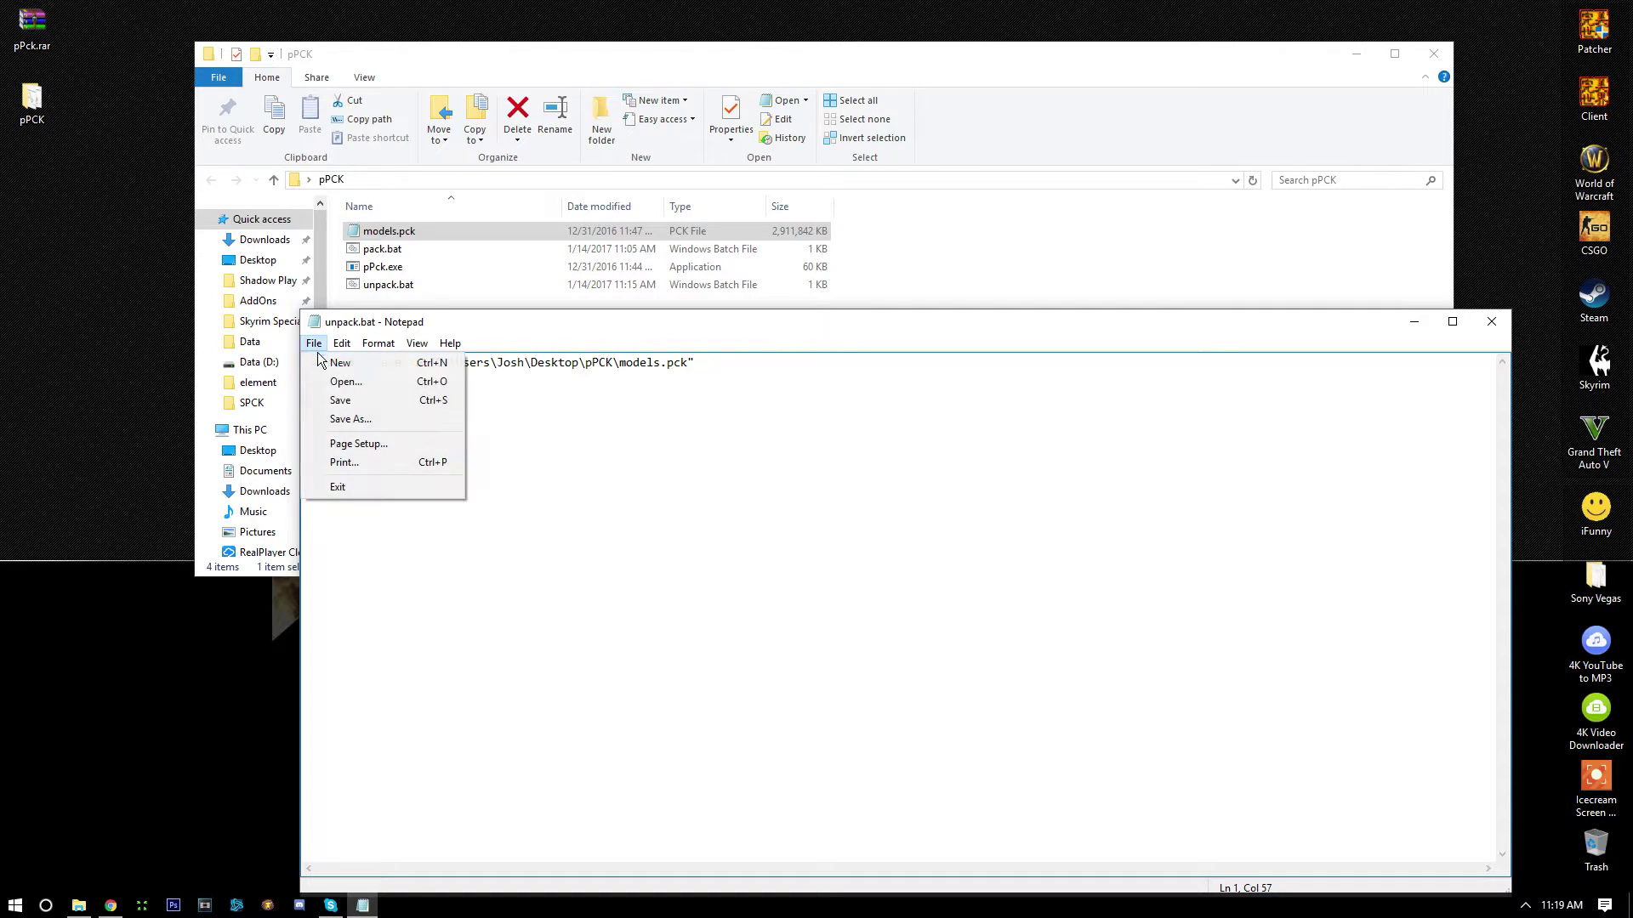
click(330, 401)
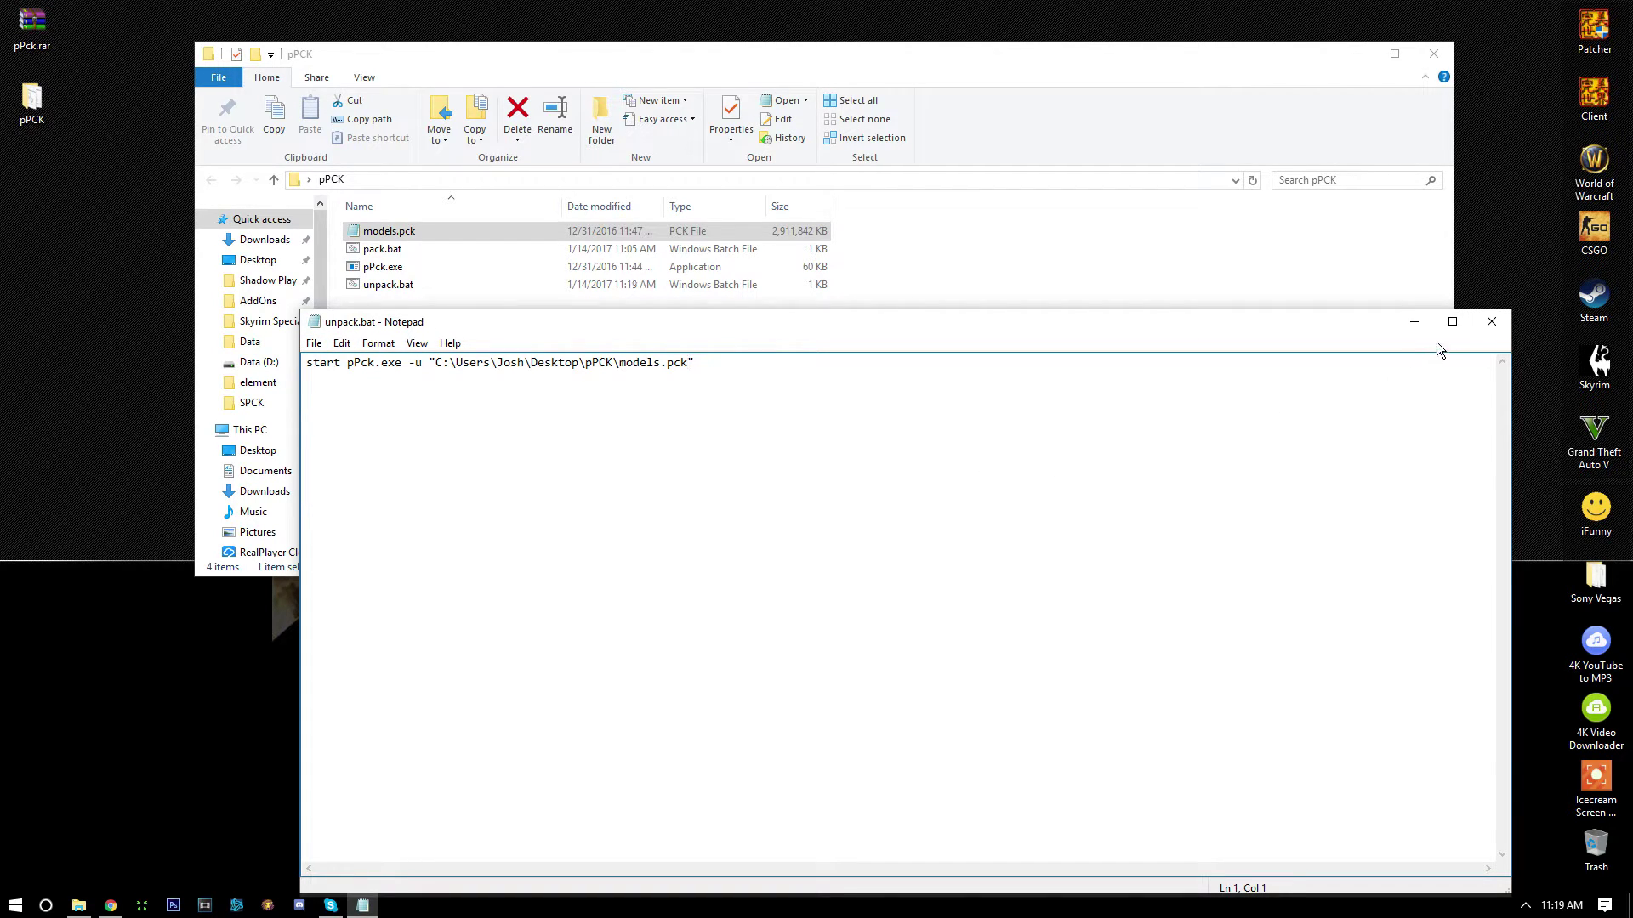
click(1489, 321)
click(846, 378)
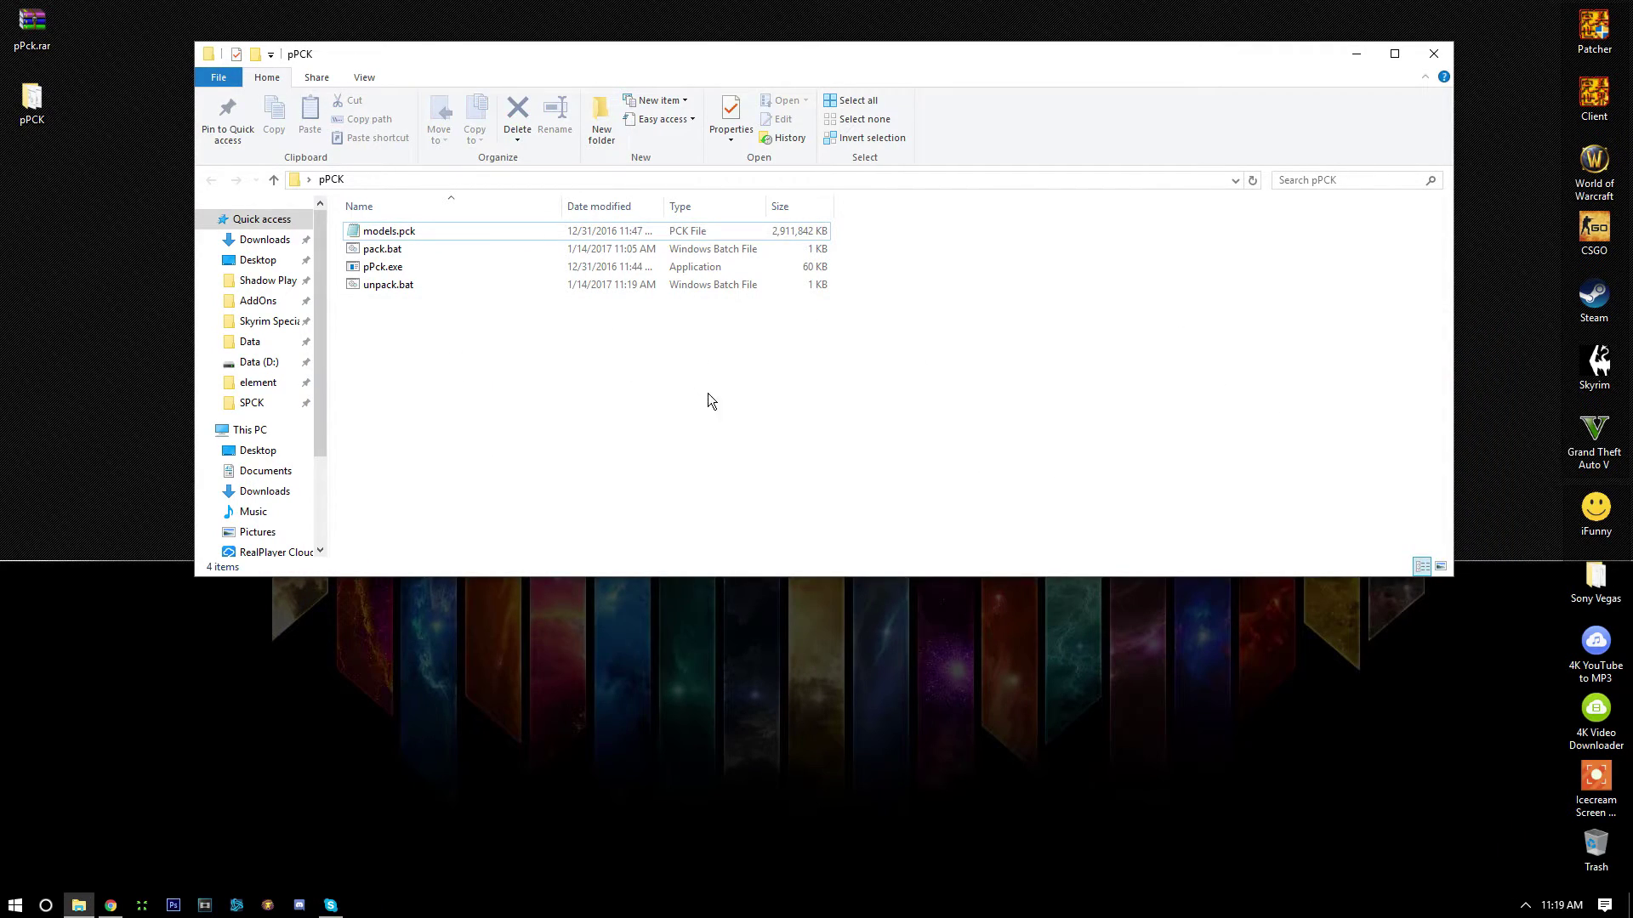
Run unpack.bat so pPck.exe unpacks models.pck into a models.pck.files folder
double_click(392, 285)
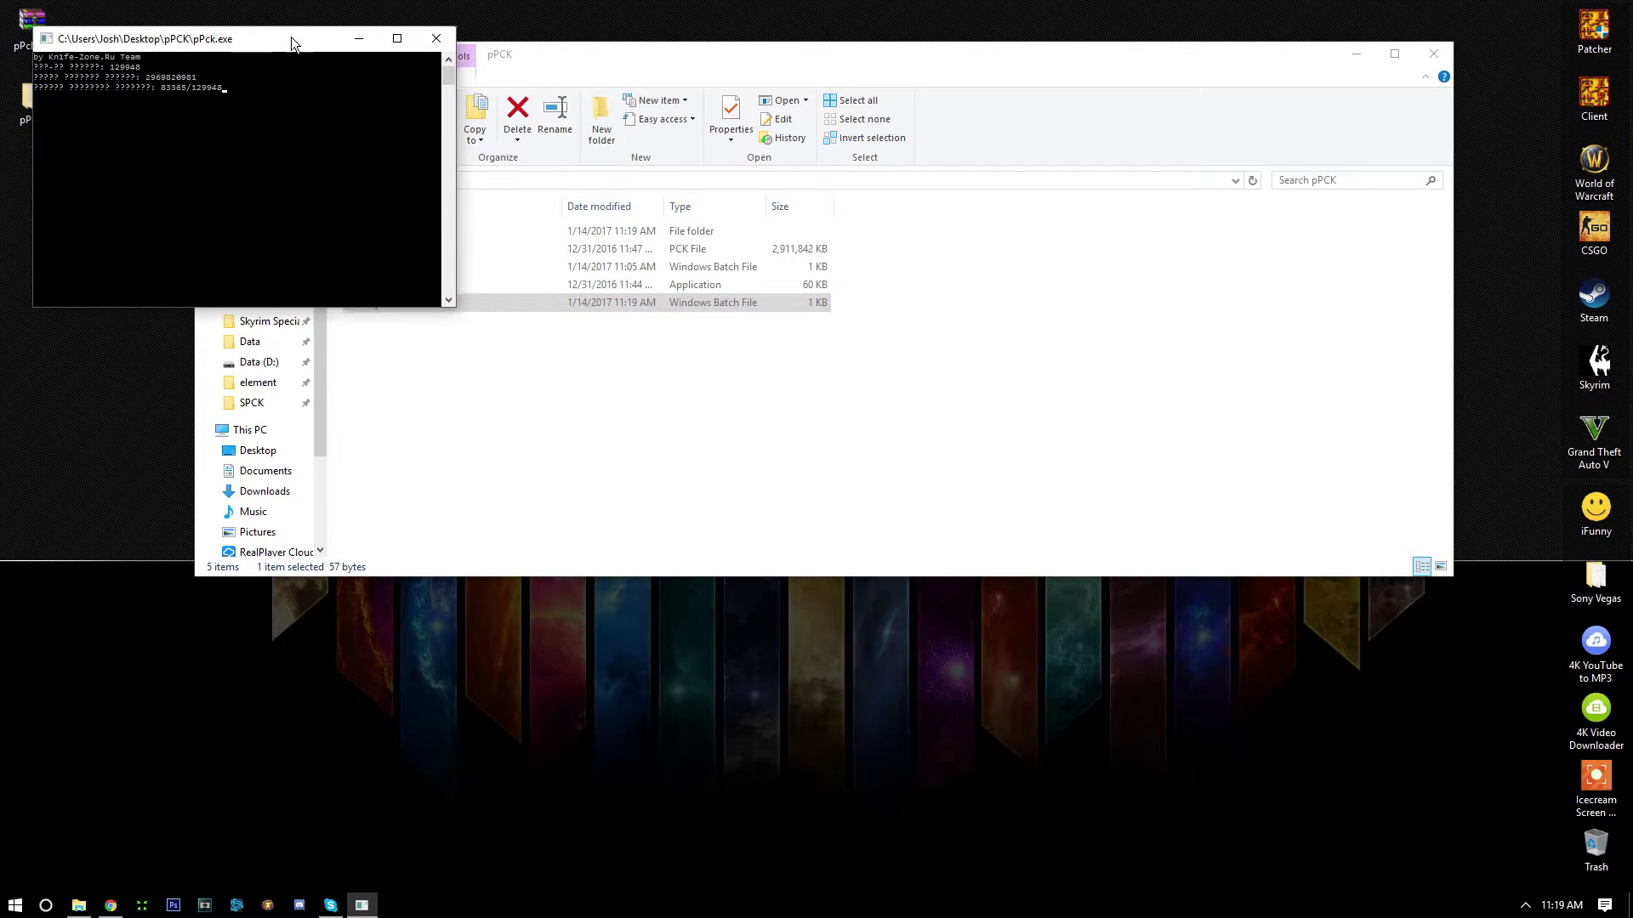
drag(290, 38, 1215, 91)
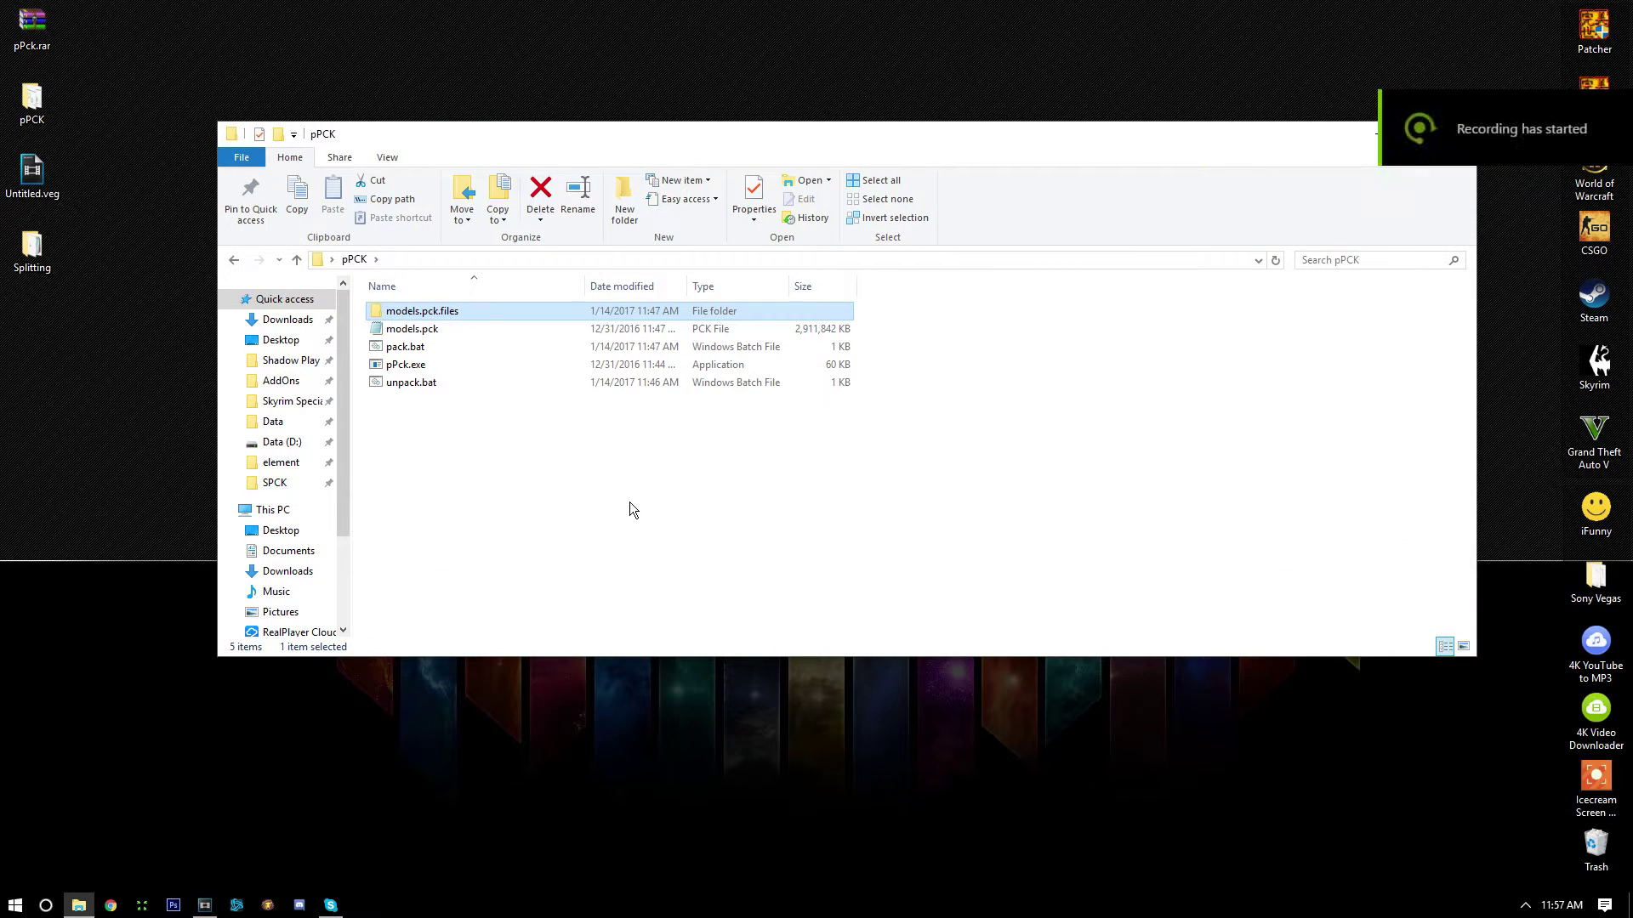
Browse into models.pck.files\models, then return to pPCK and right-click pack.bat
double_click(396, 313)
double_click(396, 313)
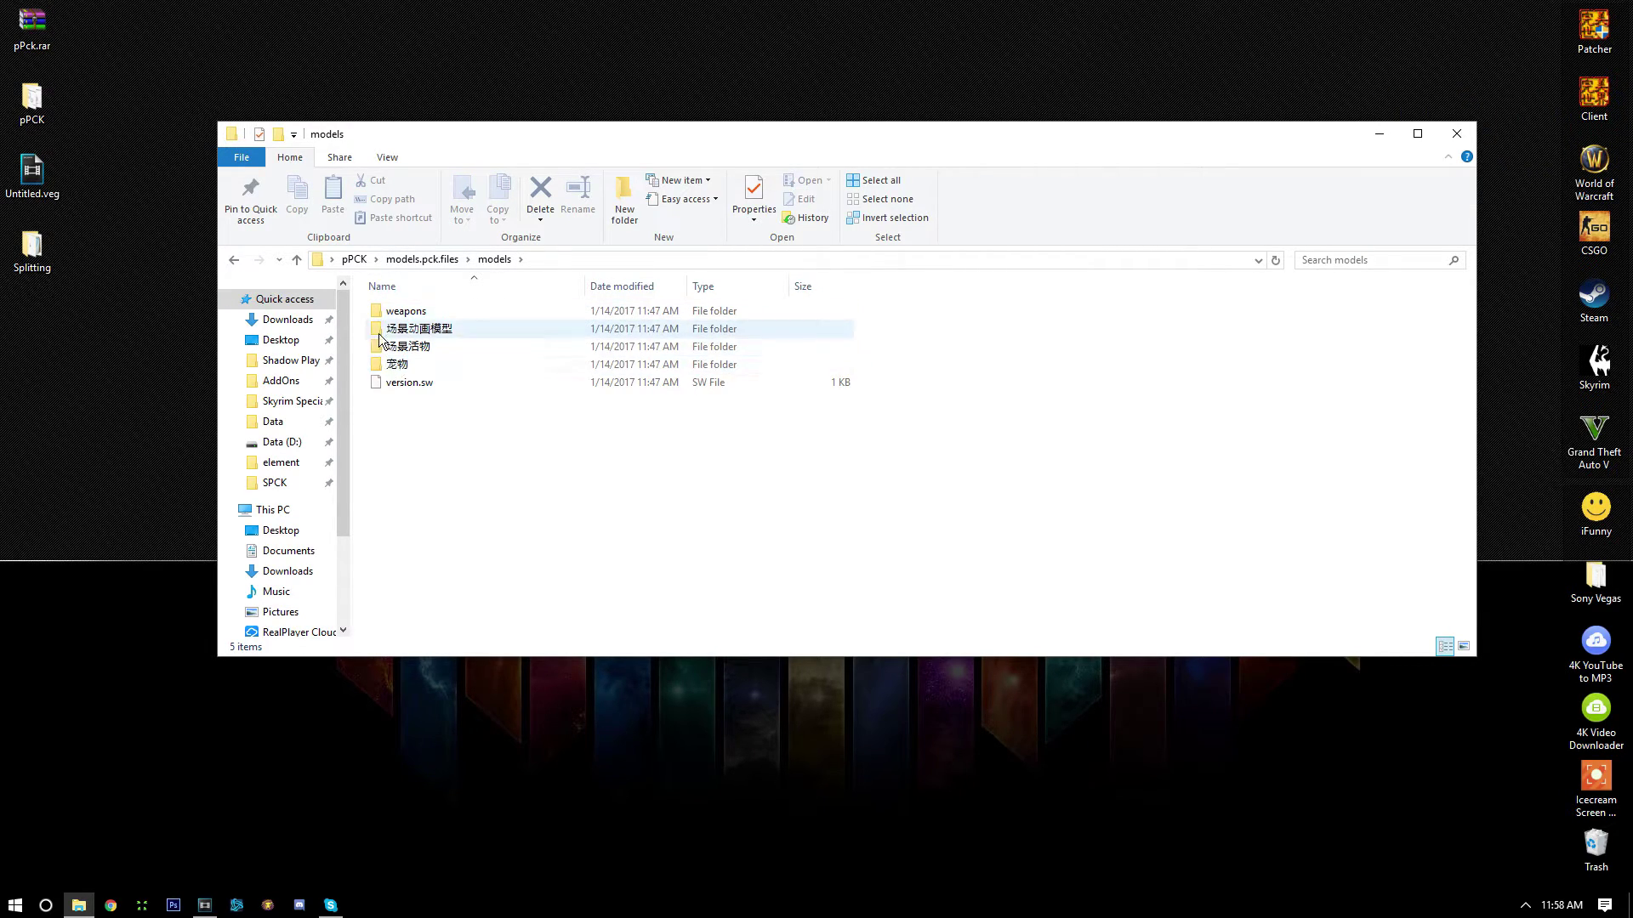
click(349, 262)
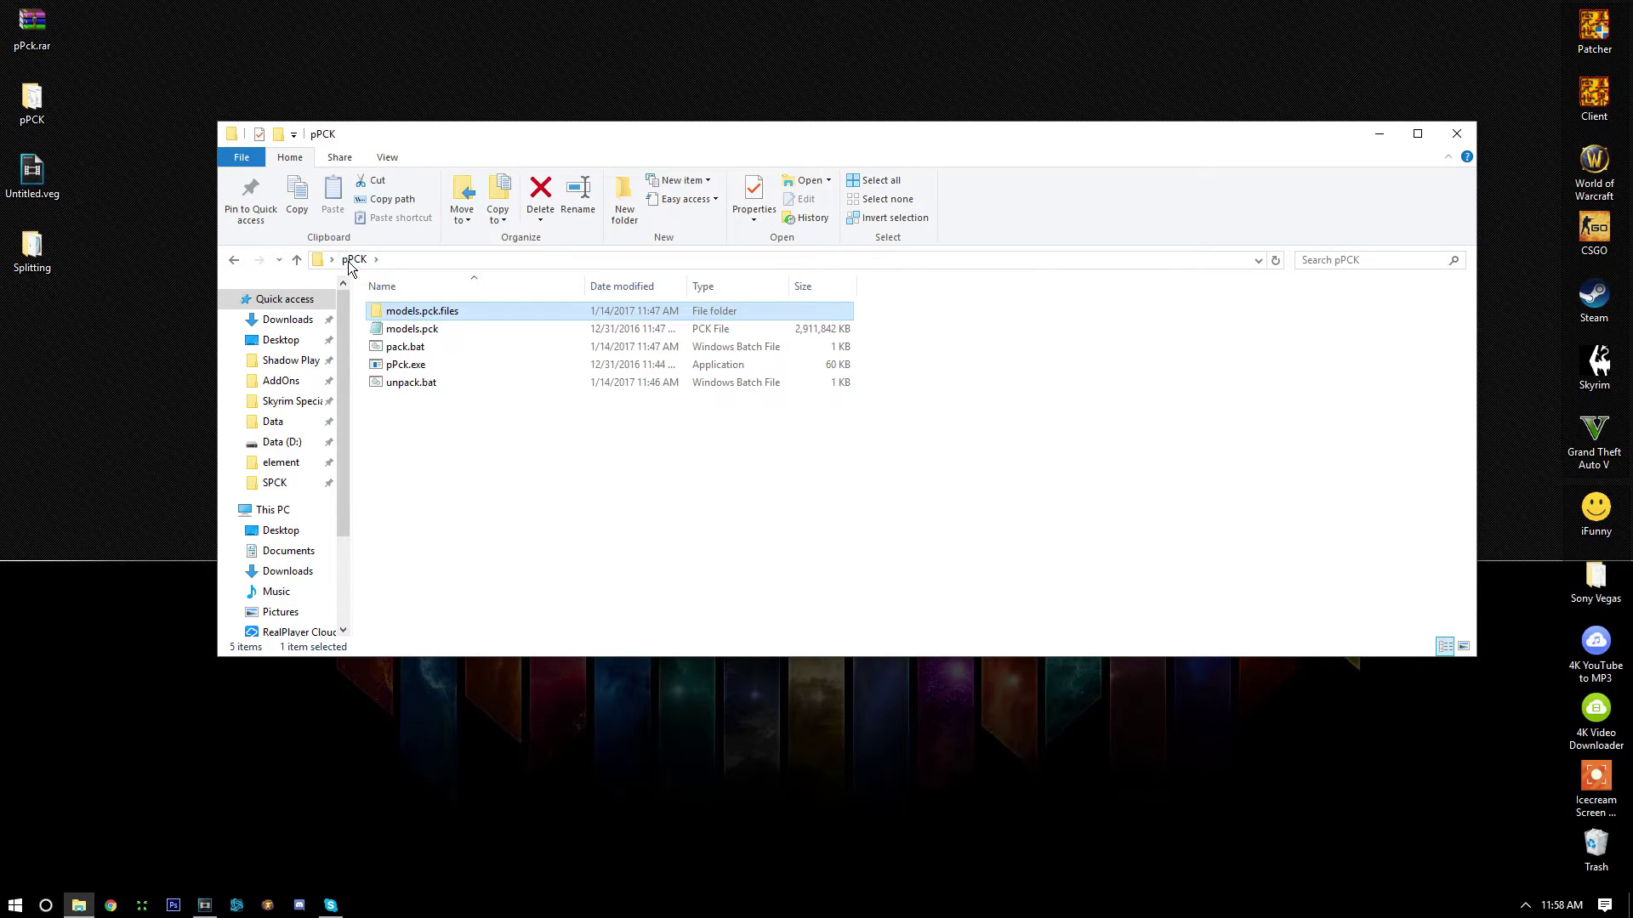
click(435, 345)
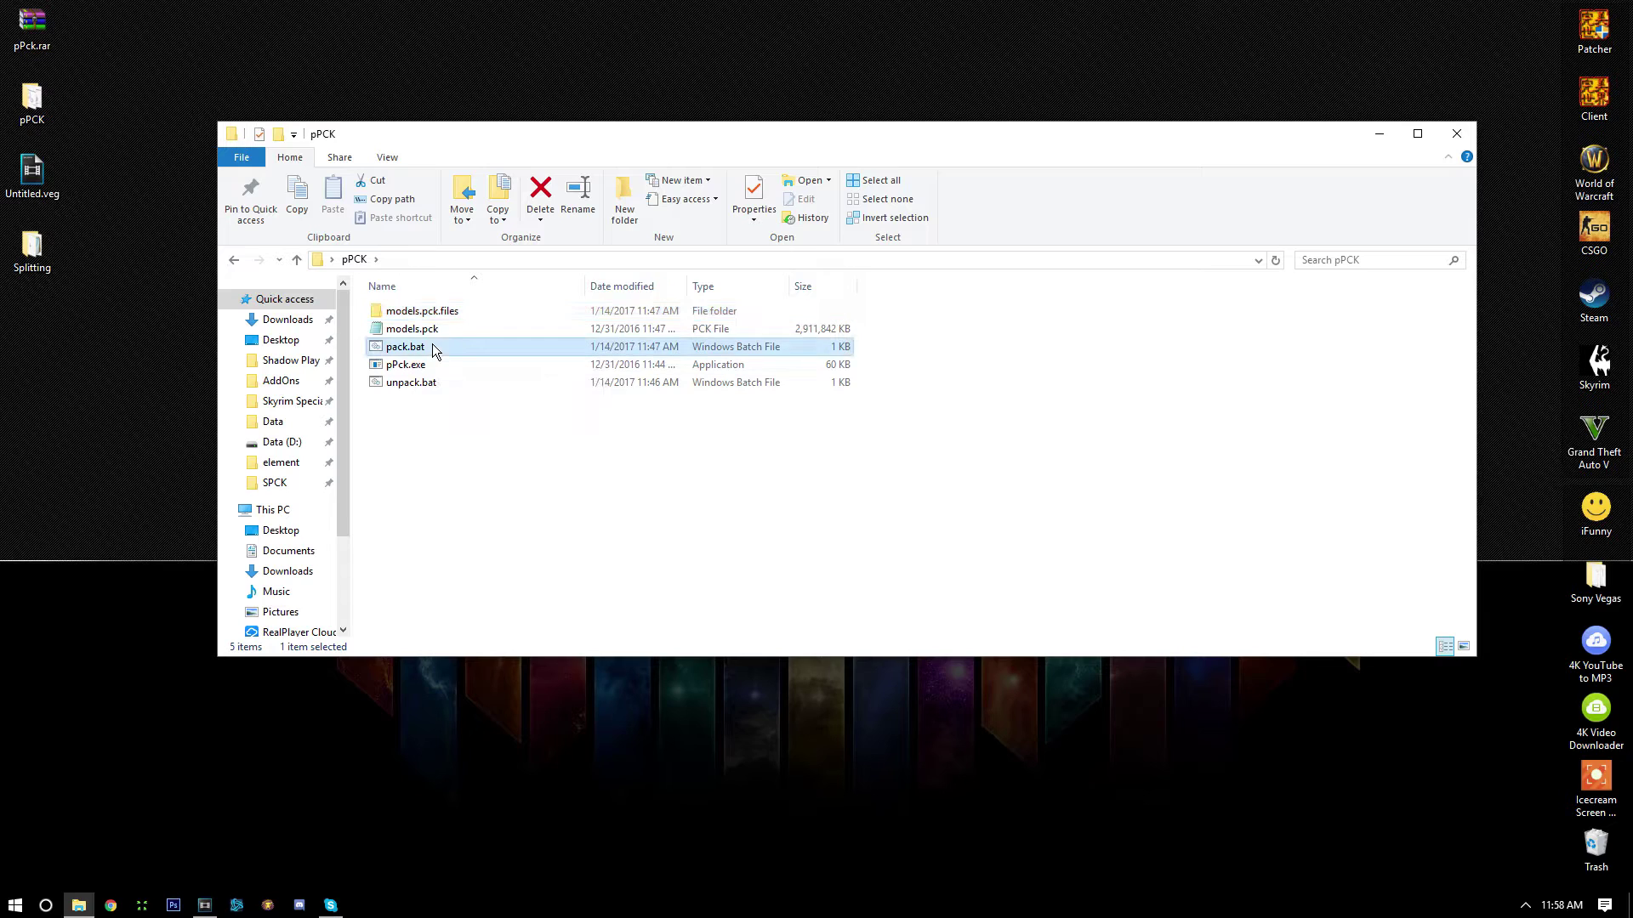
right_click(436, 346)
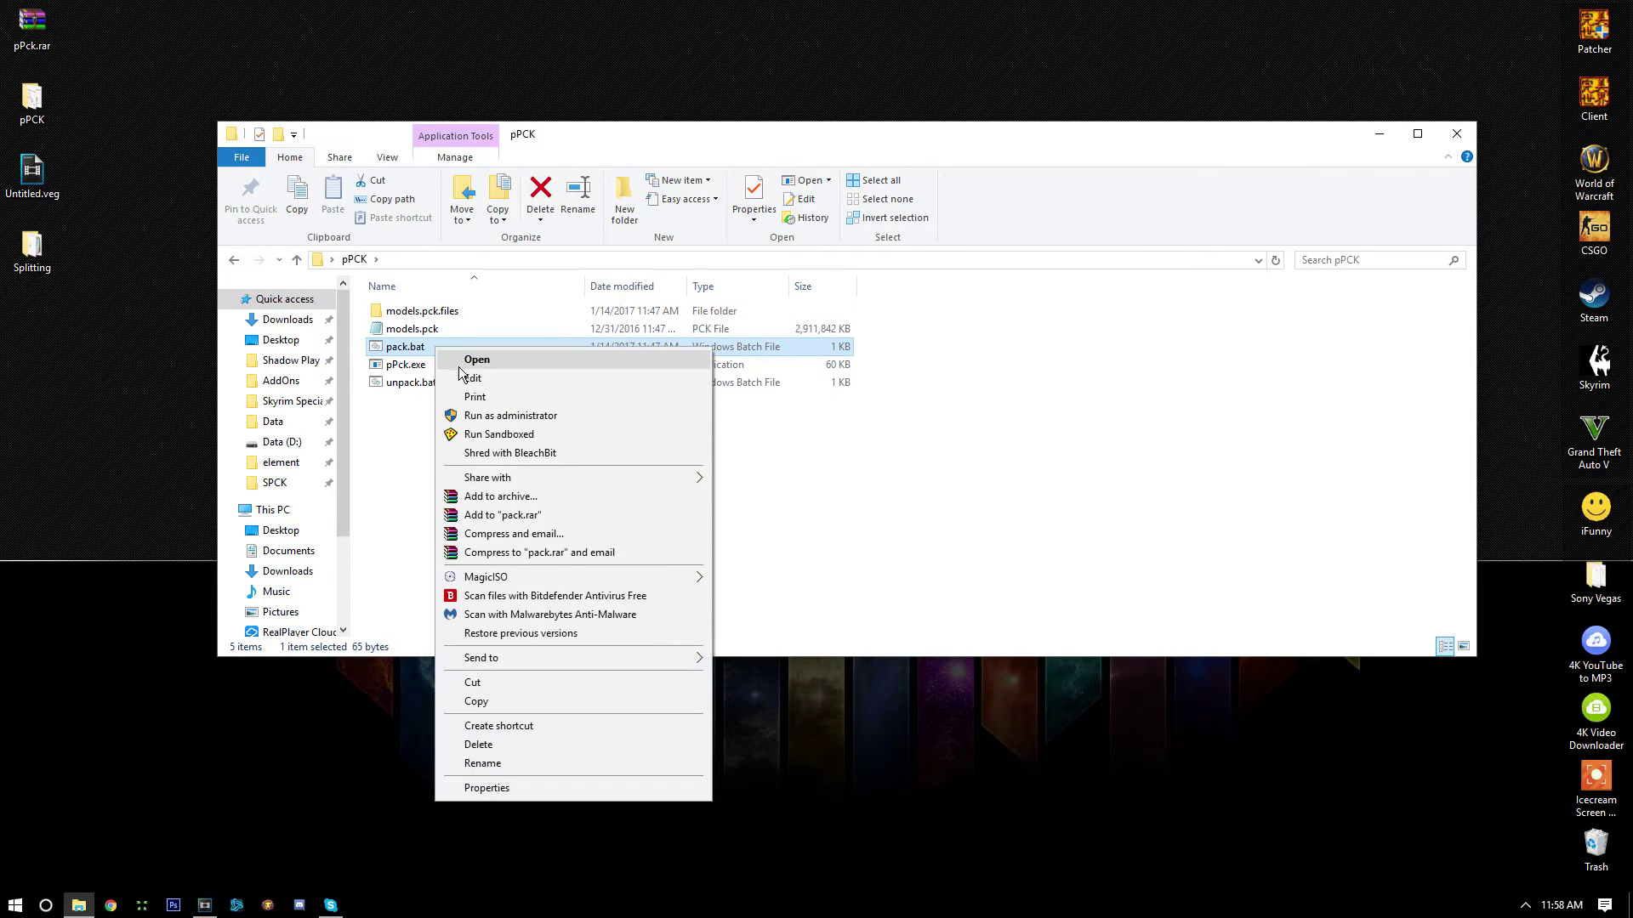
Open pack.bat in Notepad and check its pPck.exe -p command with the models.pck.files path and 1
click(459, 376)
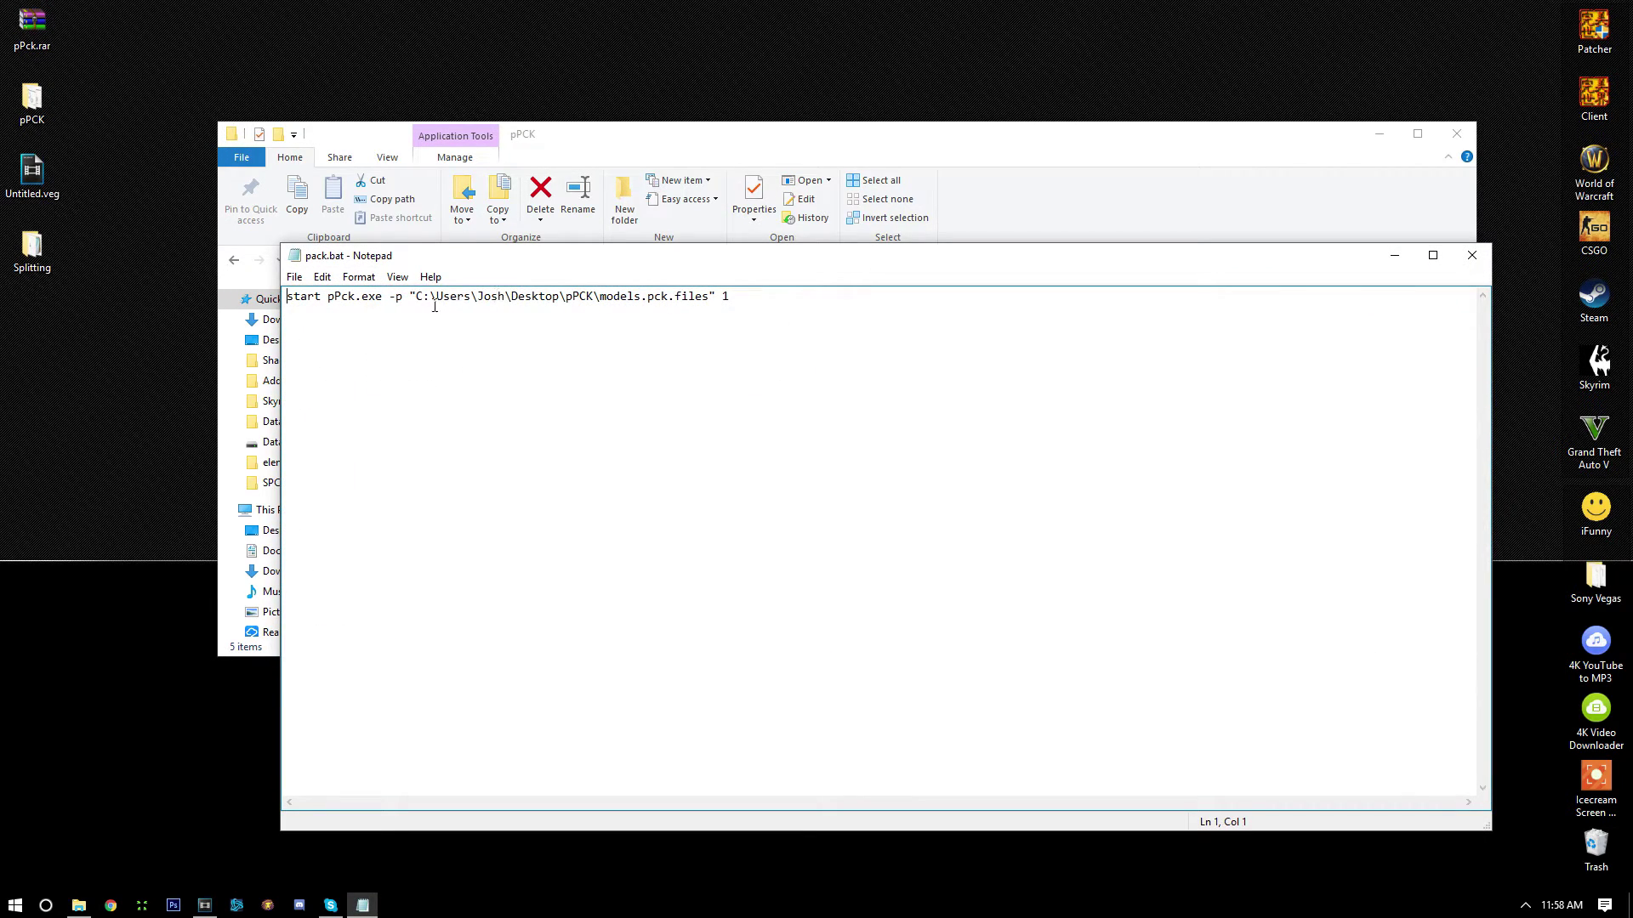
drag(405, 257, 640, 249)
click(617, 252)
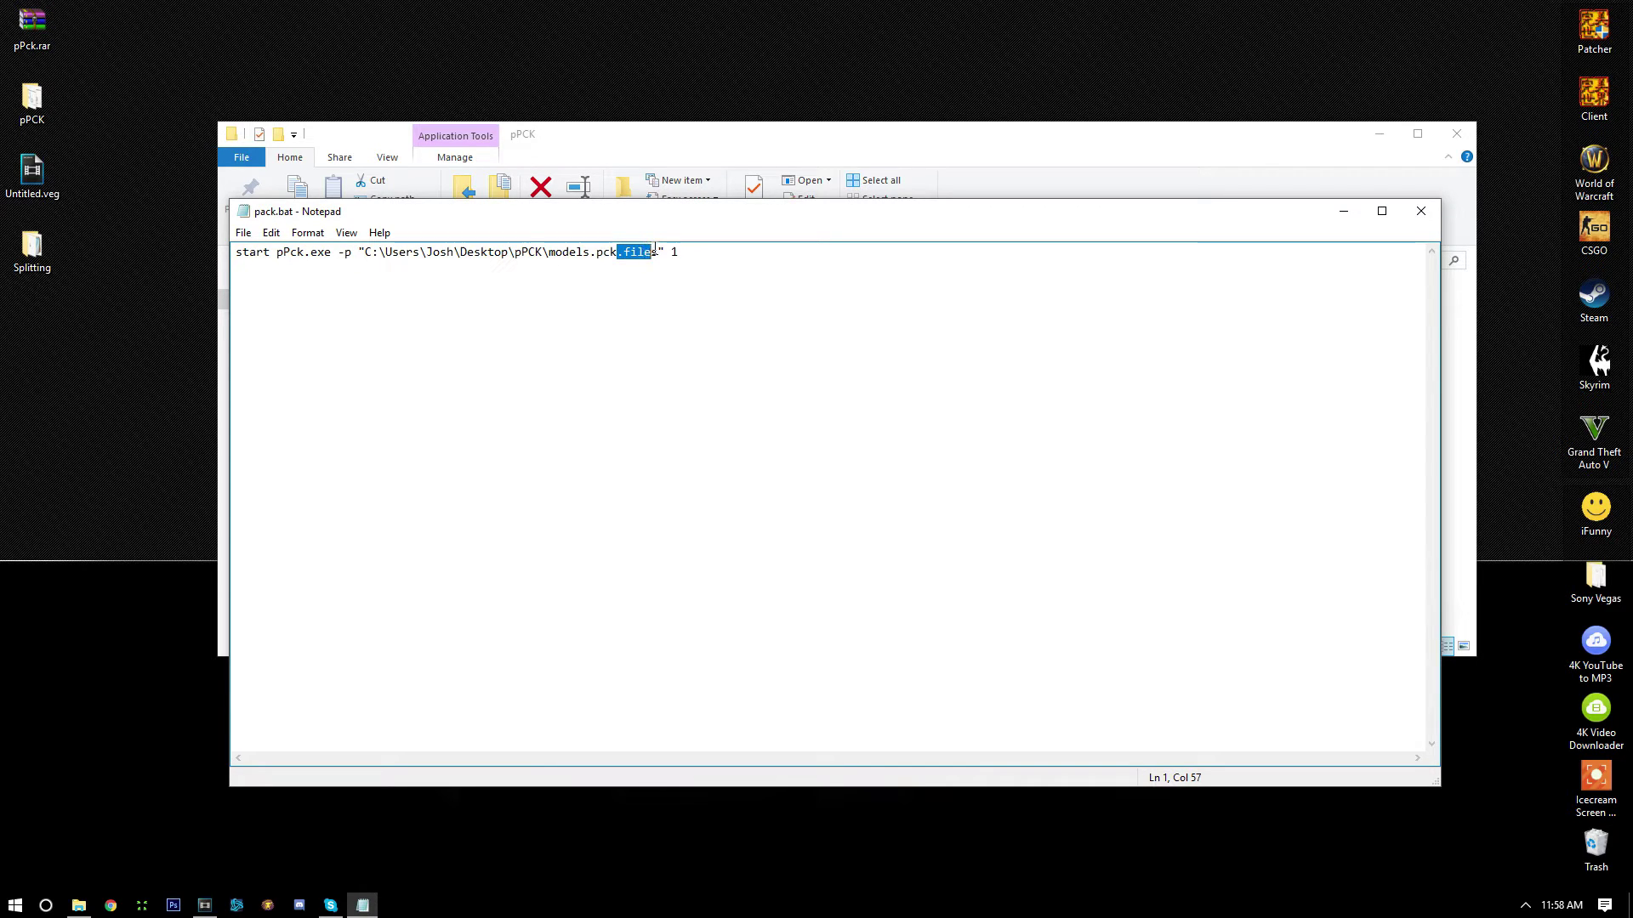
drag(655, 247, 590, 378)
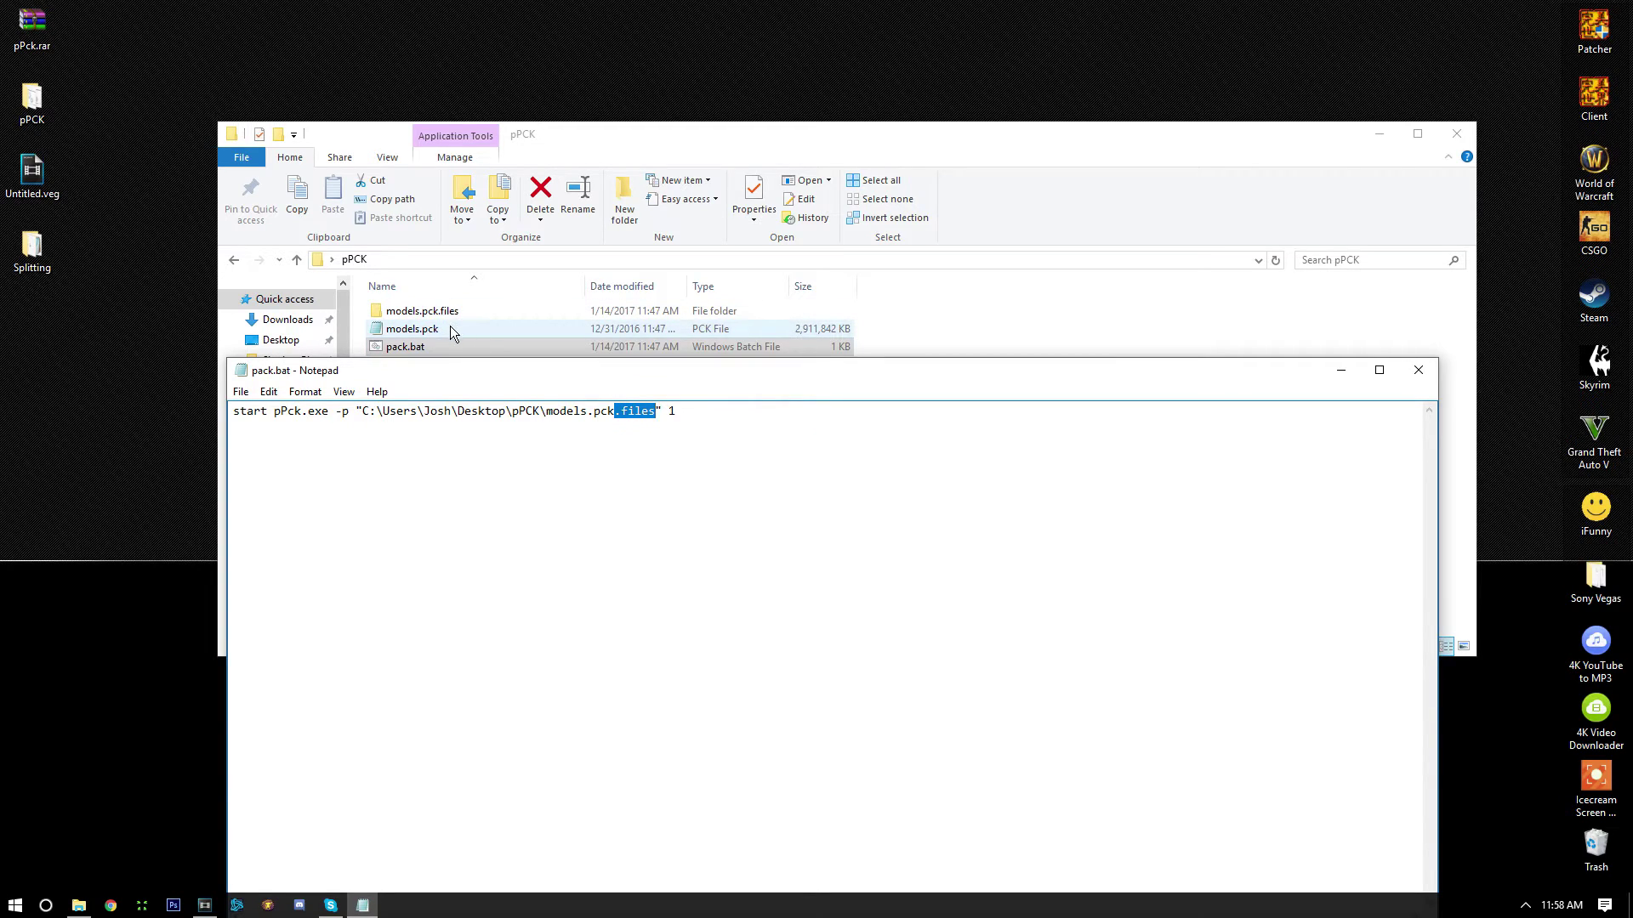
drag(678, 411, 366, 425)
click(680, 413)
click(692, 416)
click(370, 415)
Save pack.bat and close Notepad
click(240, 391)
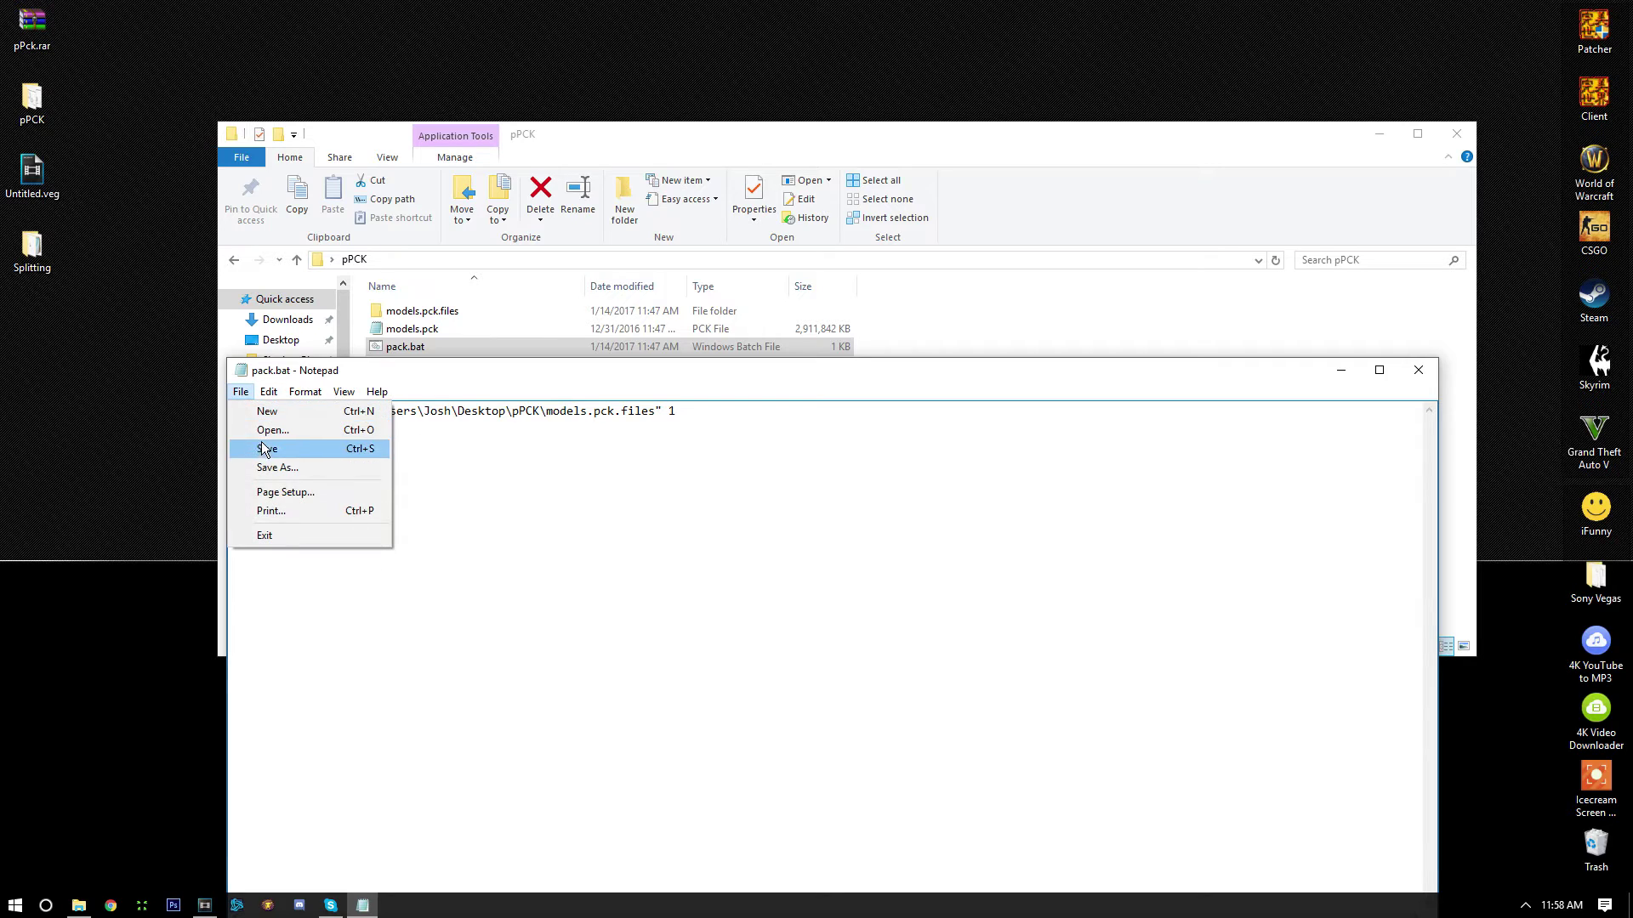
click(266, 448)
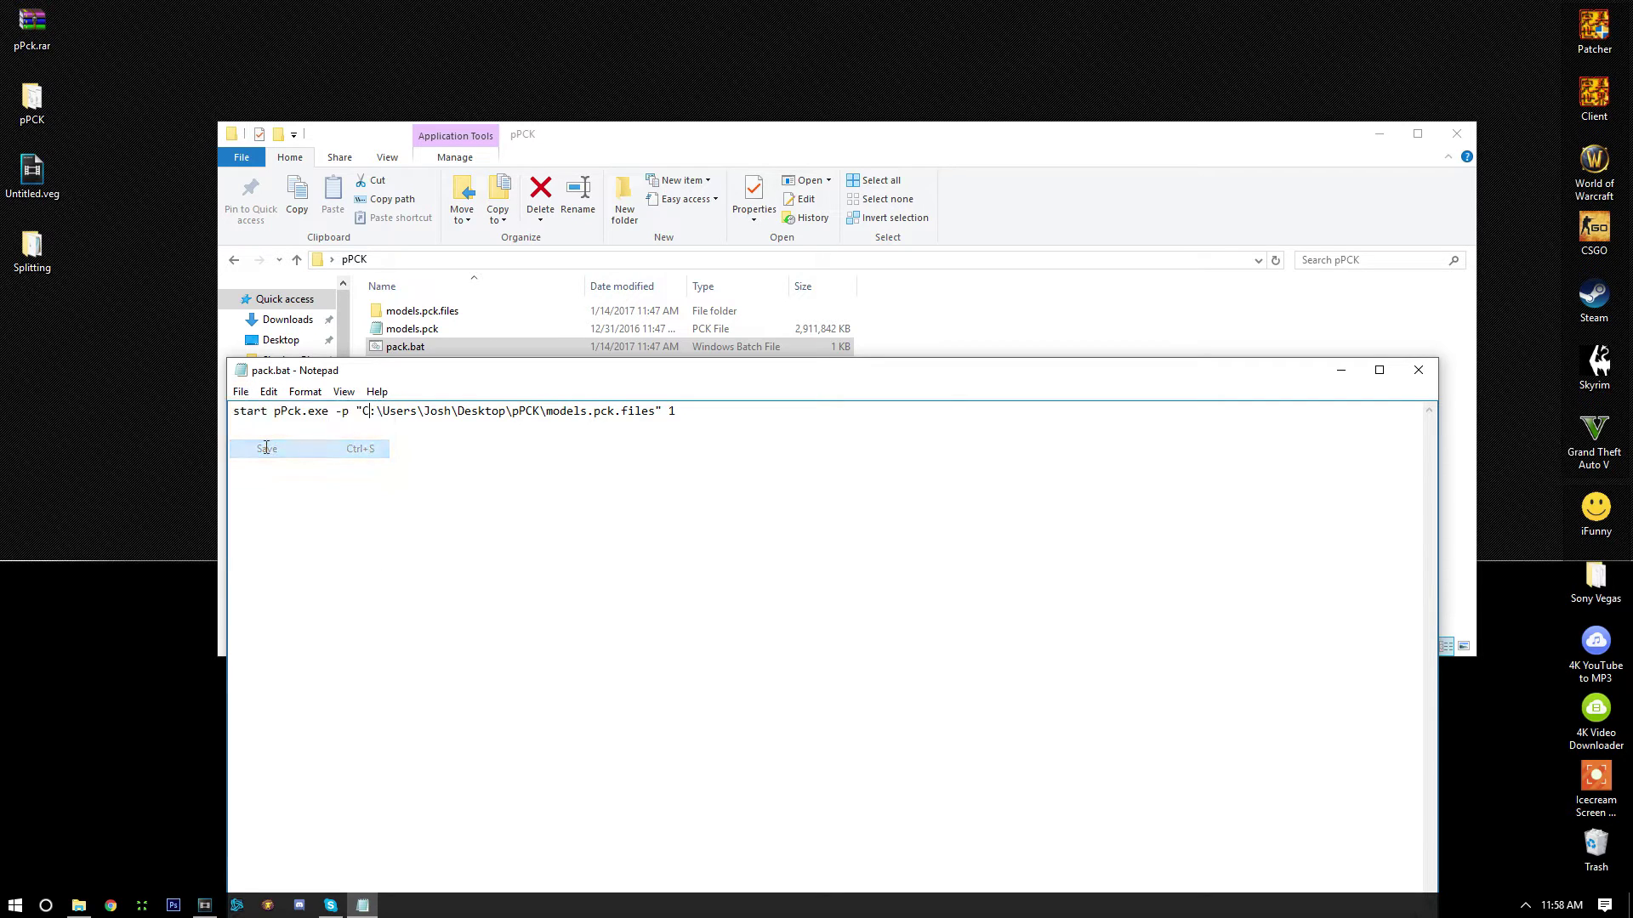
click(1418, 370)
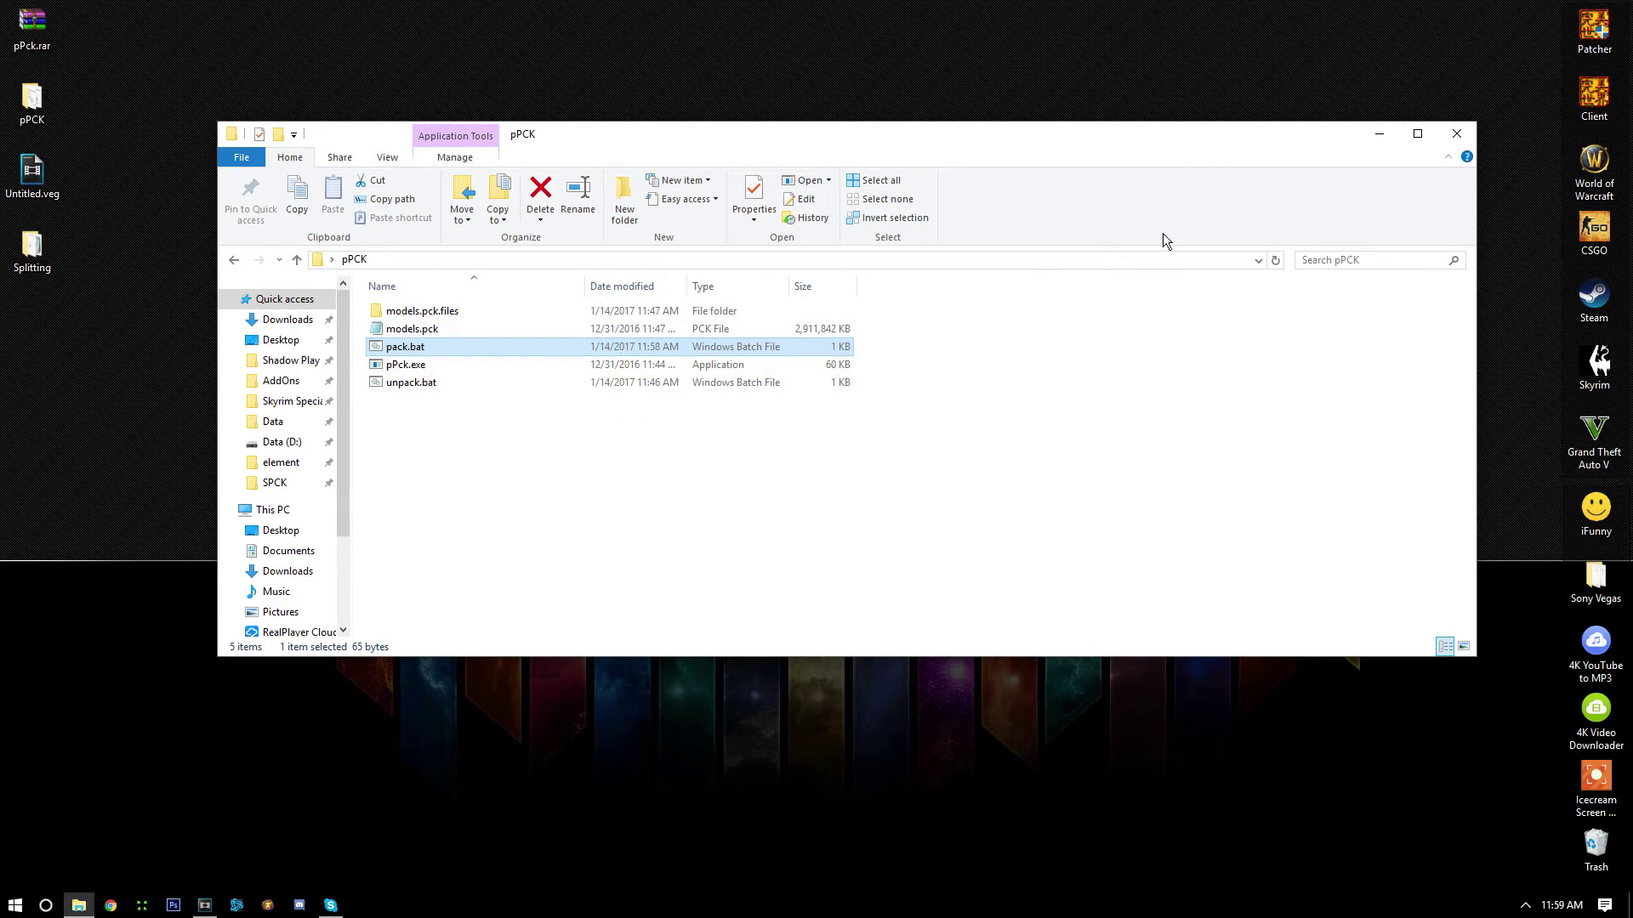
Close the pPCK window and open the desktop Splitting folder with the split models.pck and models.pkx
click(1456, 129)
double_click(31, 248)
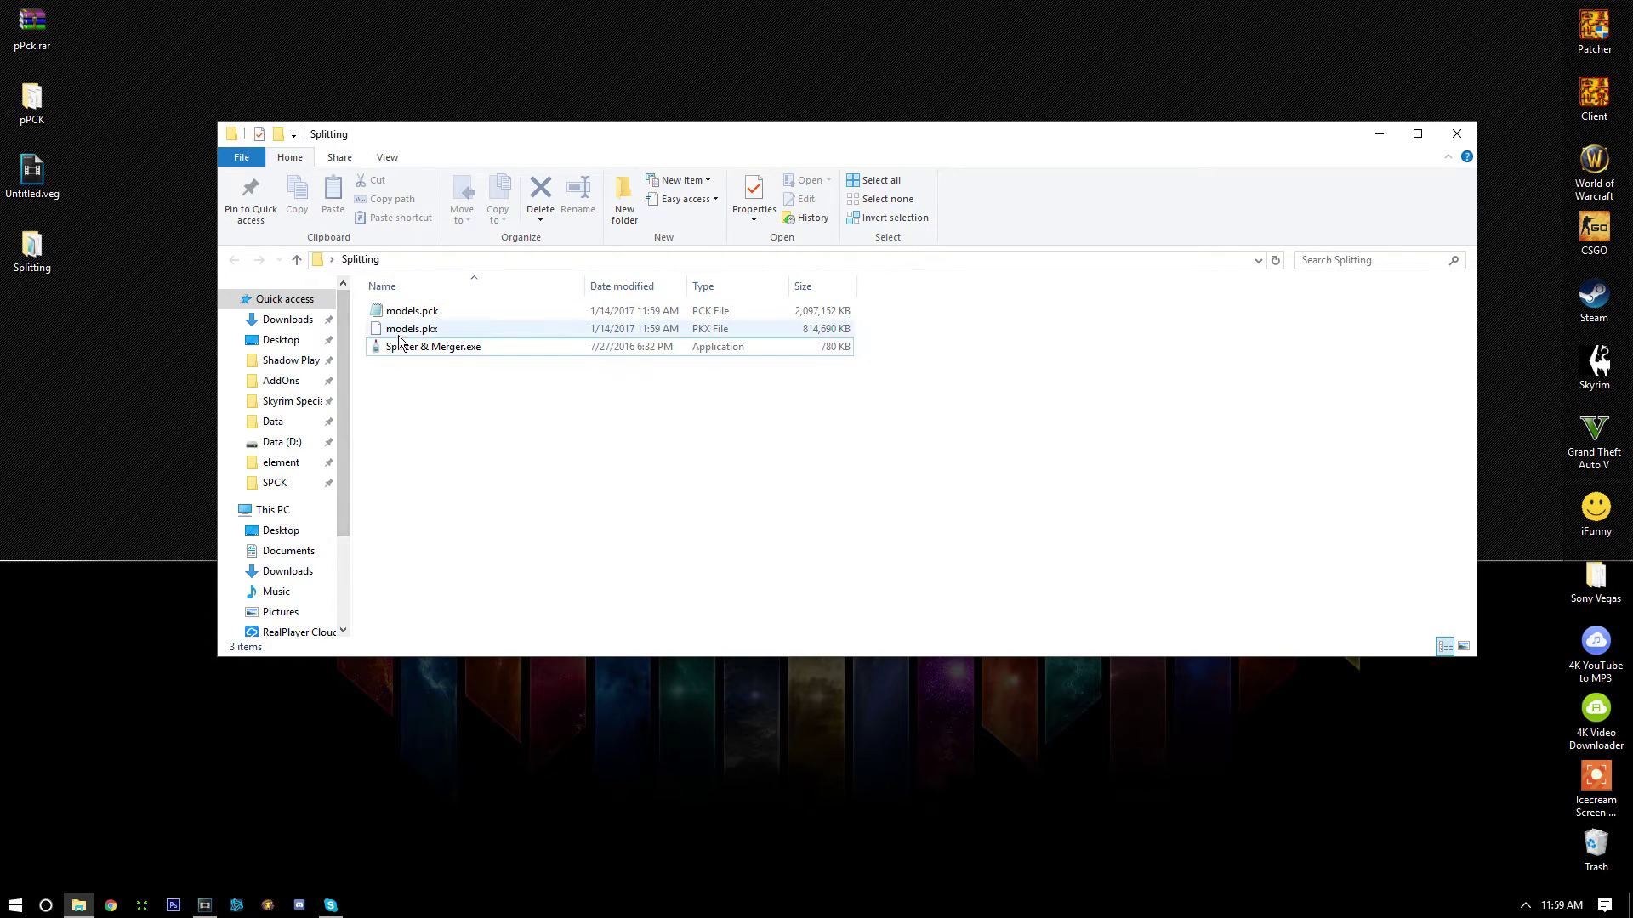
mouse_move(399, 340)
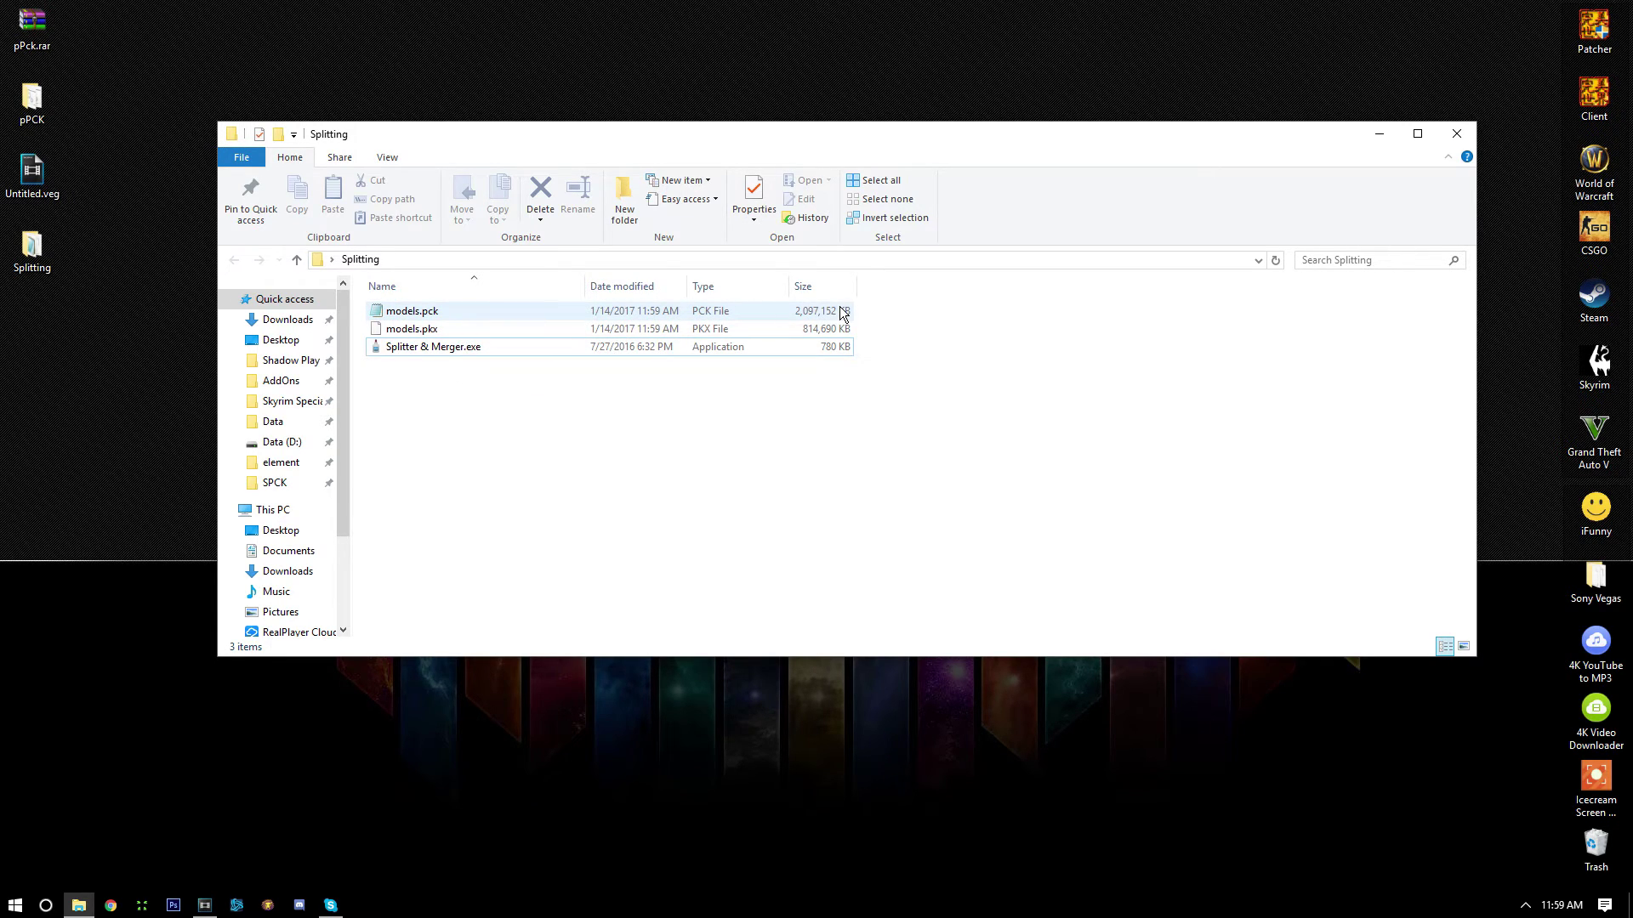
mouse_move(494, 349)
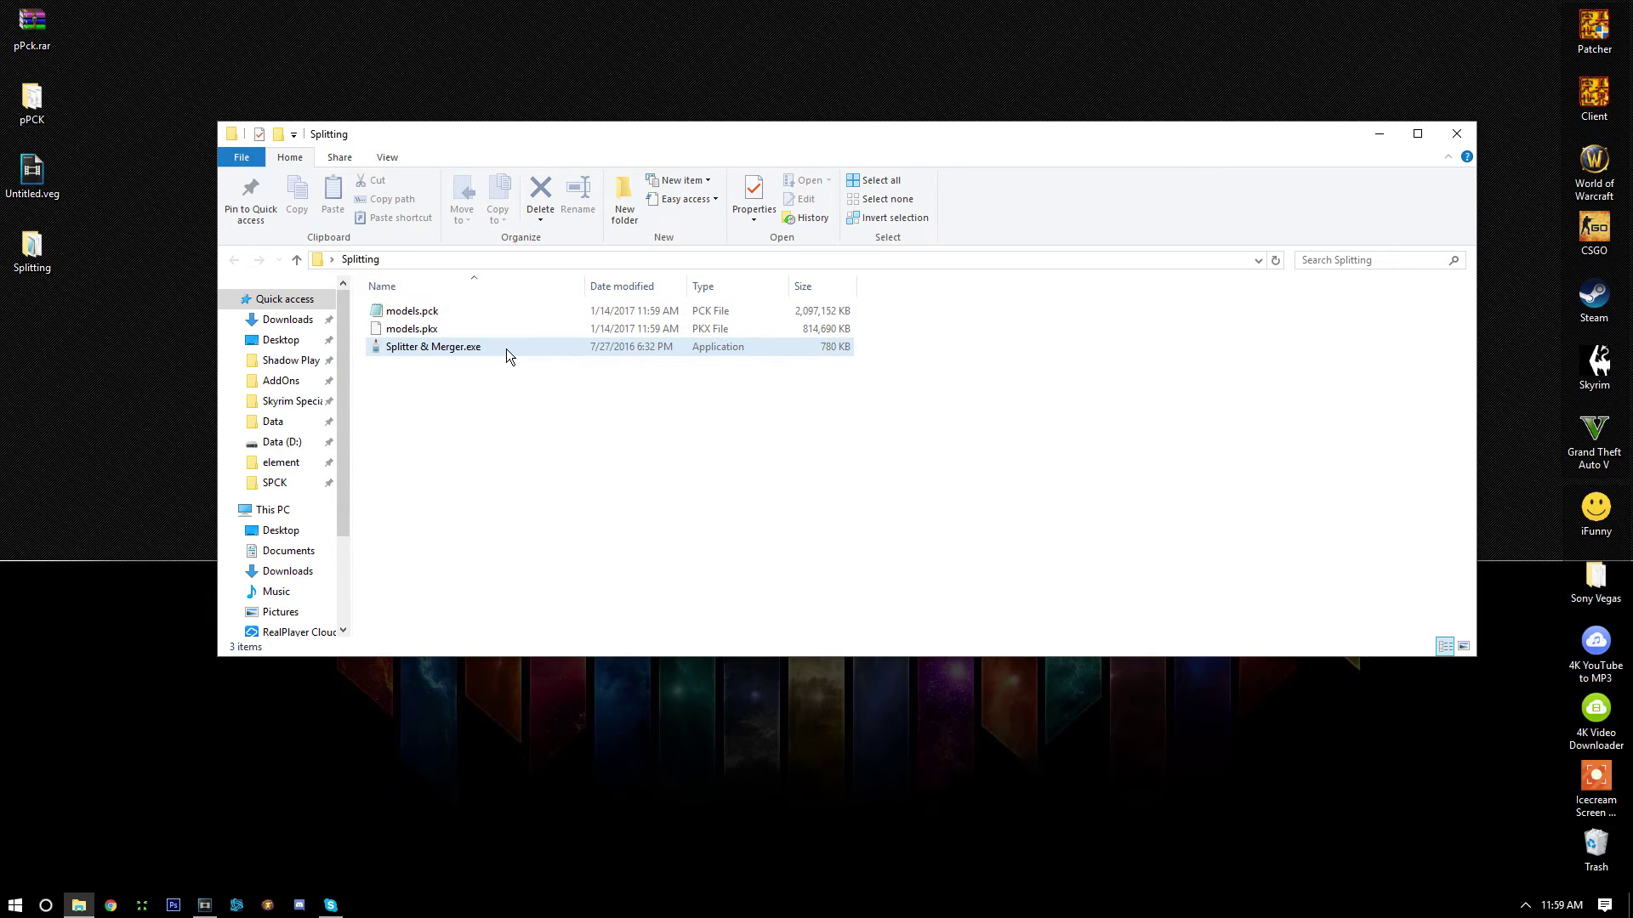
Merge models.pck and models.pkx with Splitter & Merger into one 2,911,842 KB models.pck, then close it
double_click(507, 348)
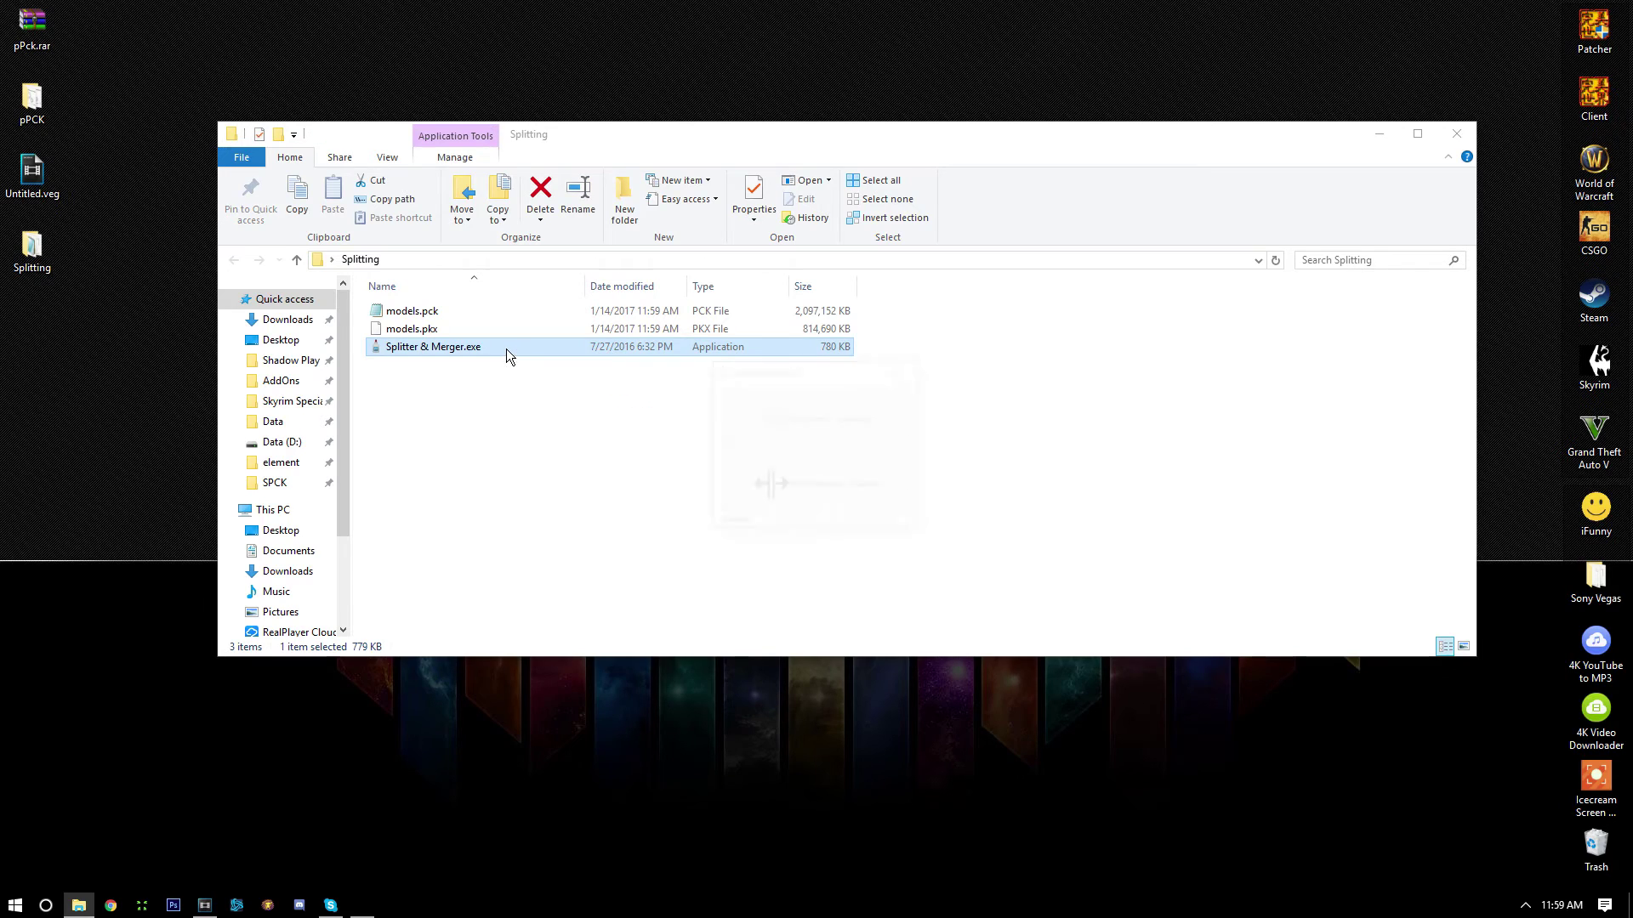
drag(738, 374, 470, 412)
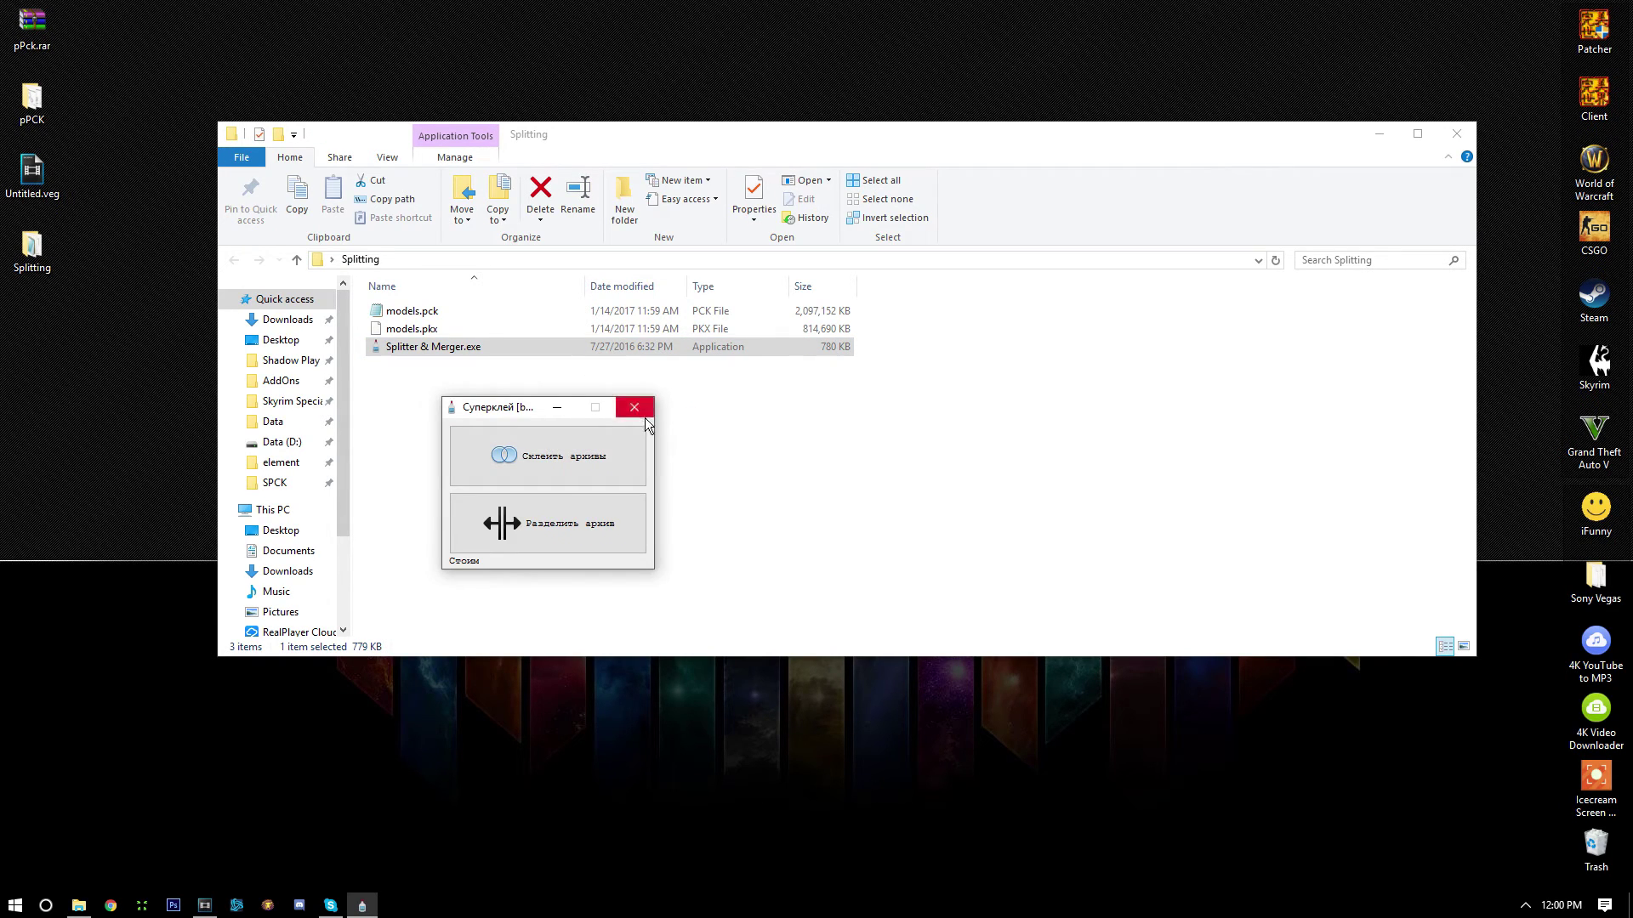
click(599, 460)
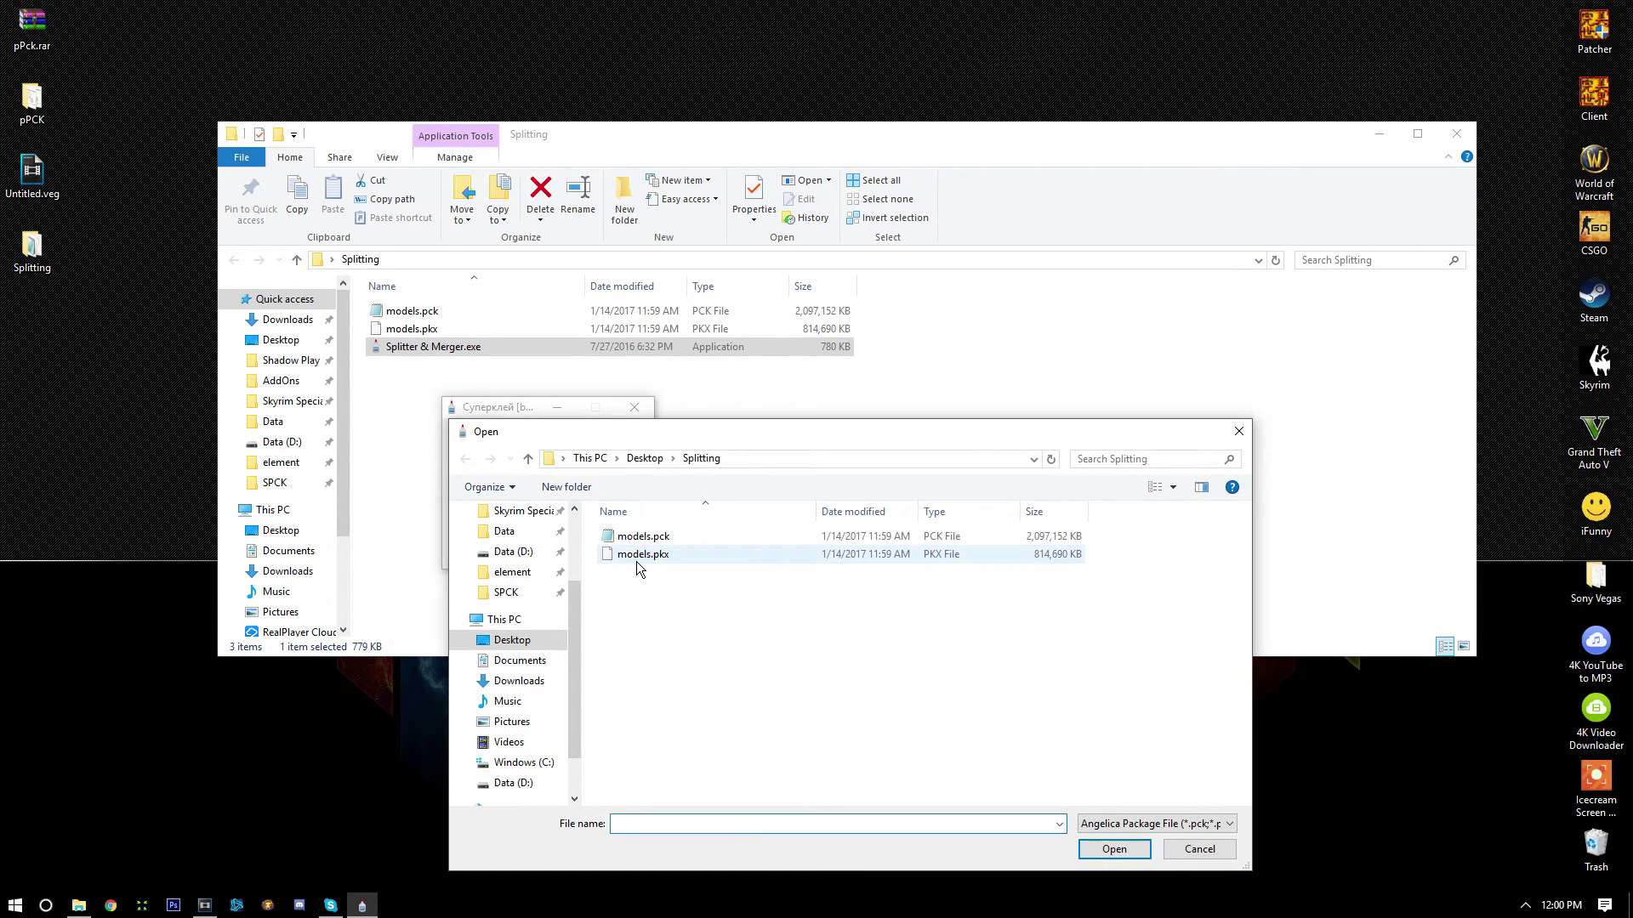
mouse_move(636, 557)
mouse_down()
mouse_move(634, 543)
mouse_move(635, 564)
mouse_up()
ctrl+click(638, 536)
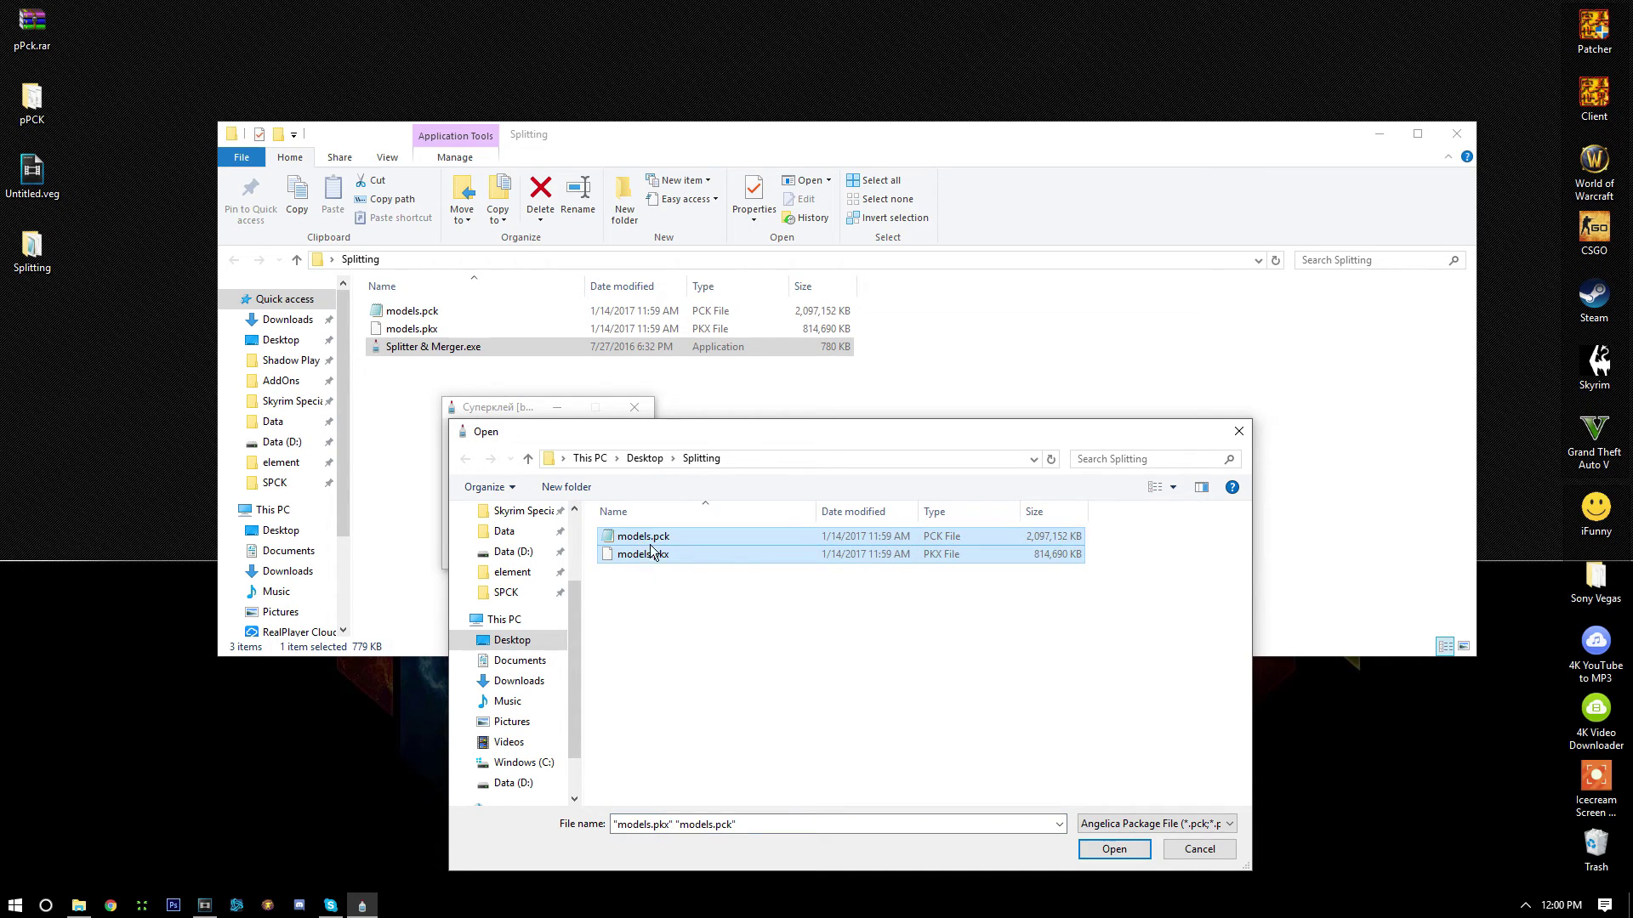
click(1114, 849)
click(795, 532)
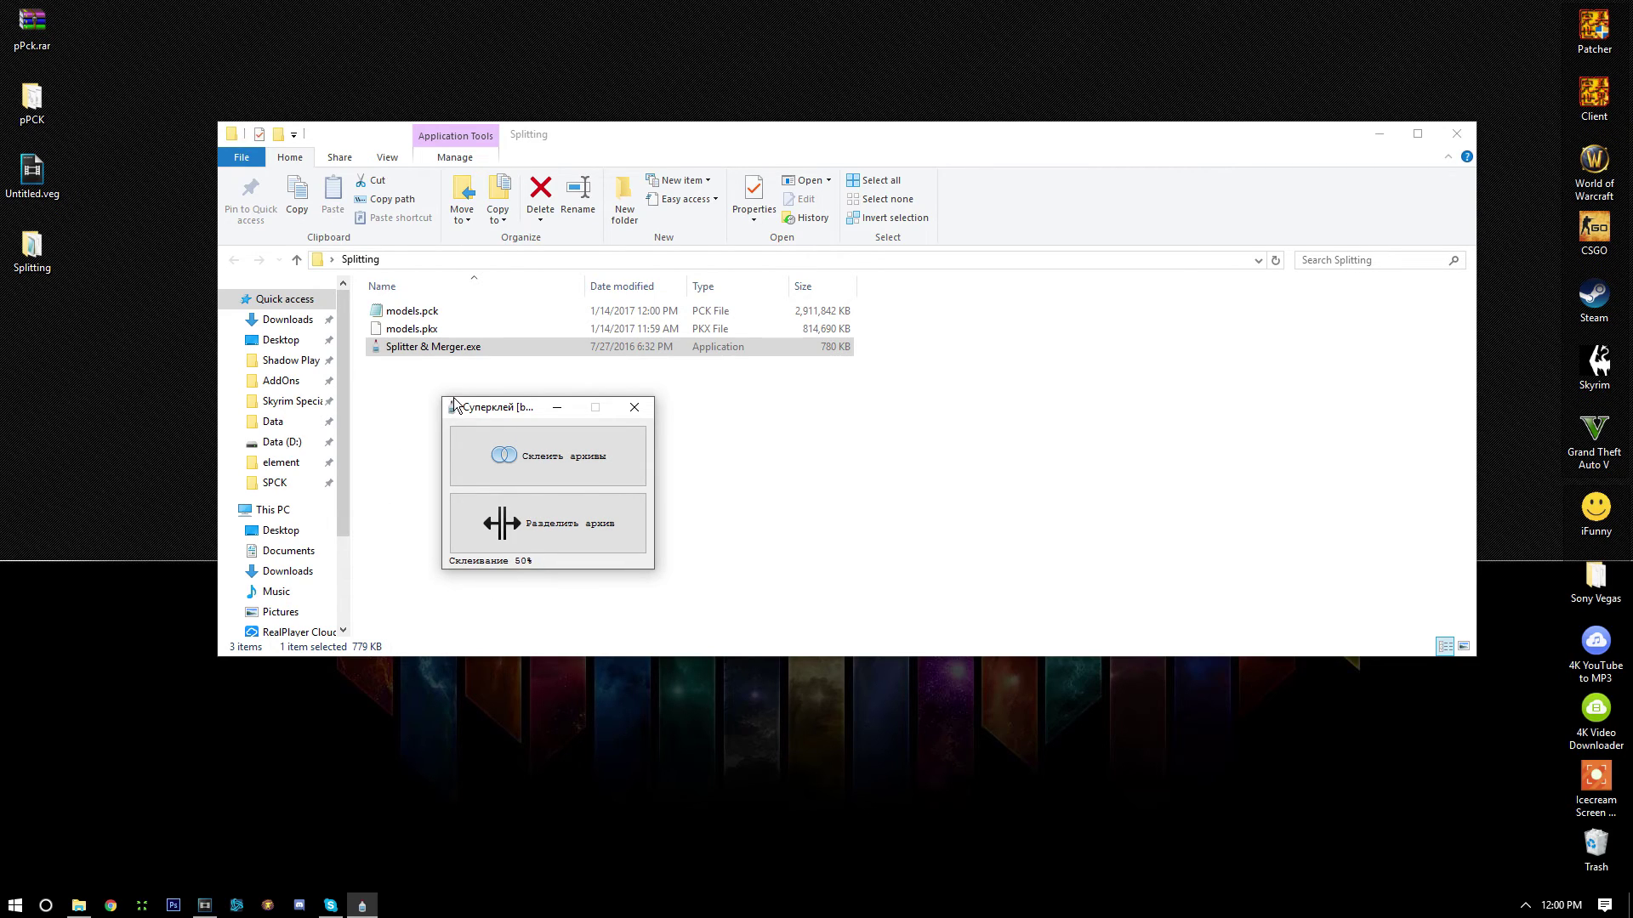
drag(466, 410, 1241, 309)
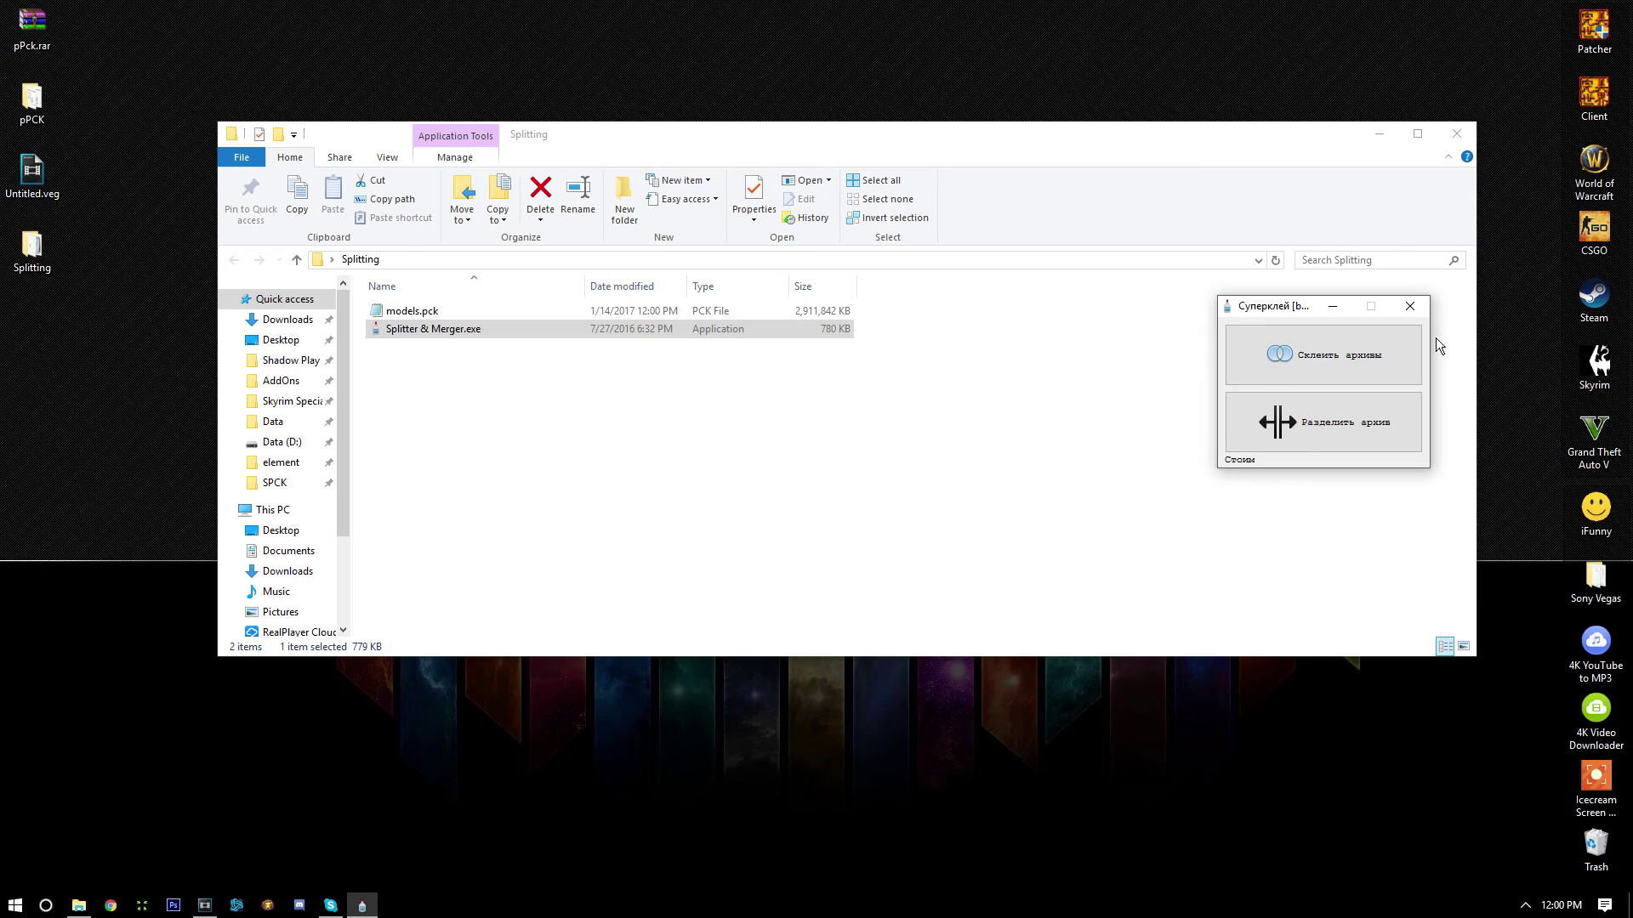
click(1422, 308)
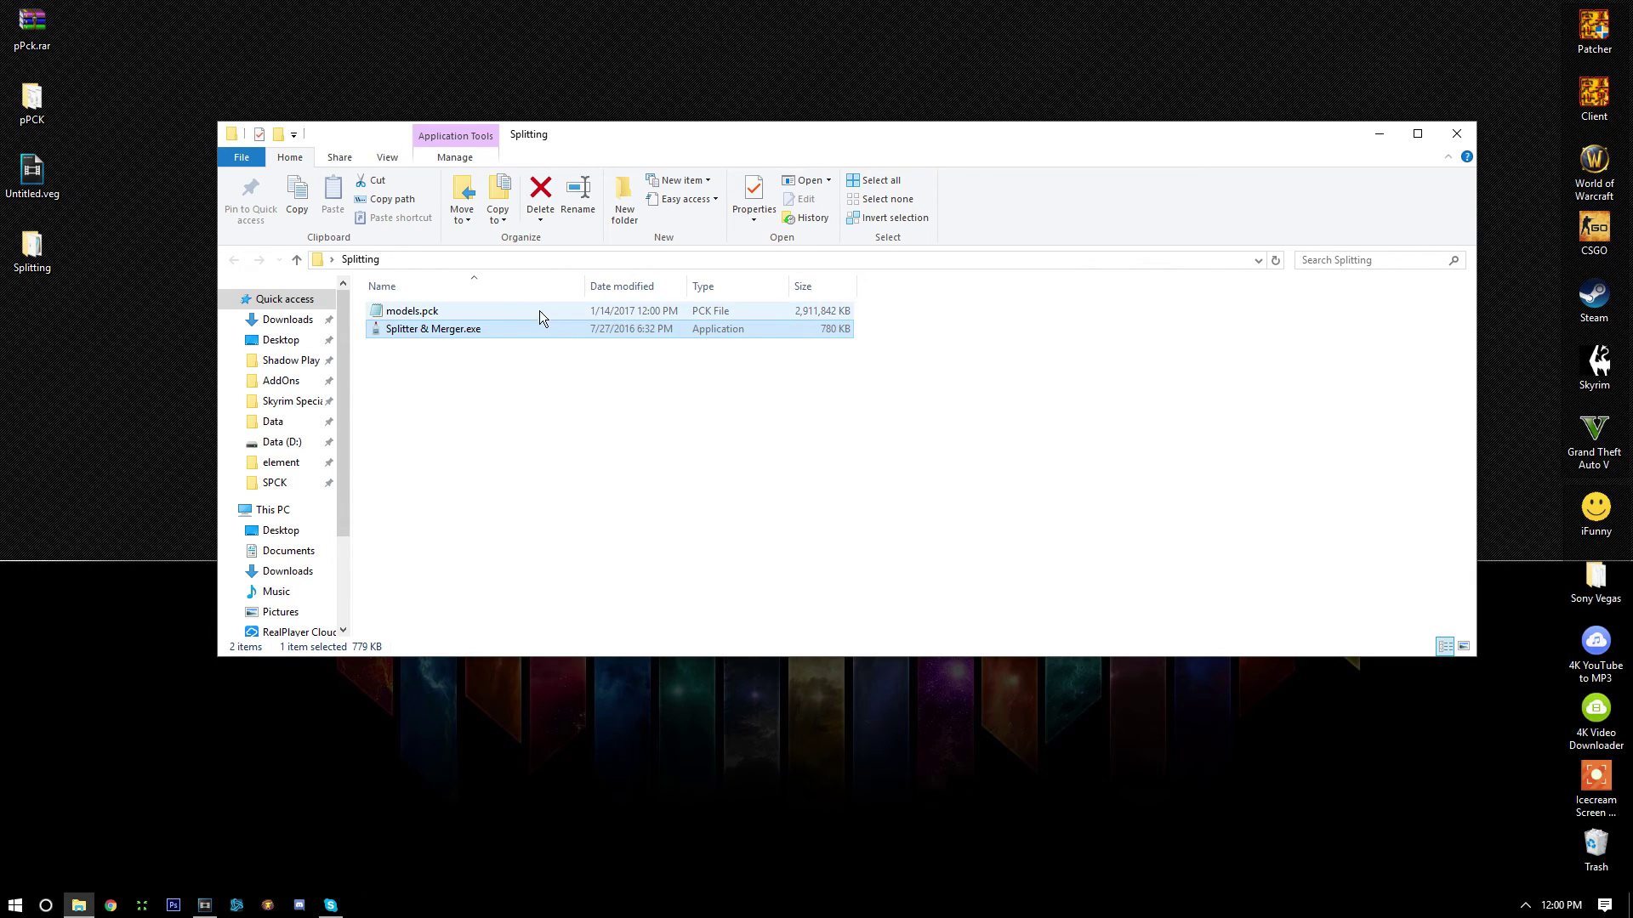
click(517, 308)
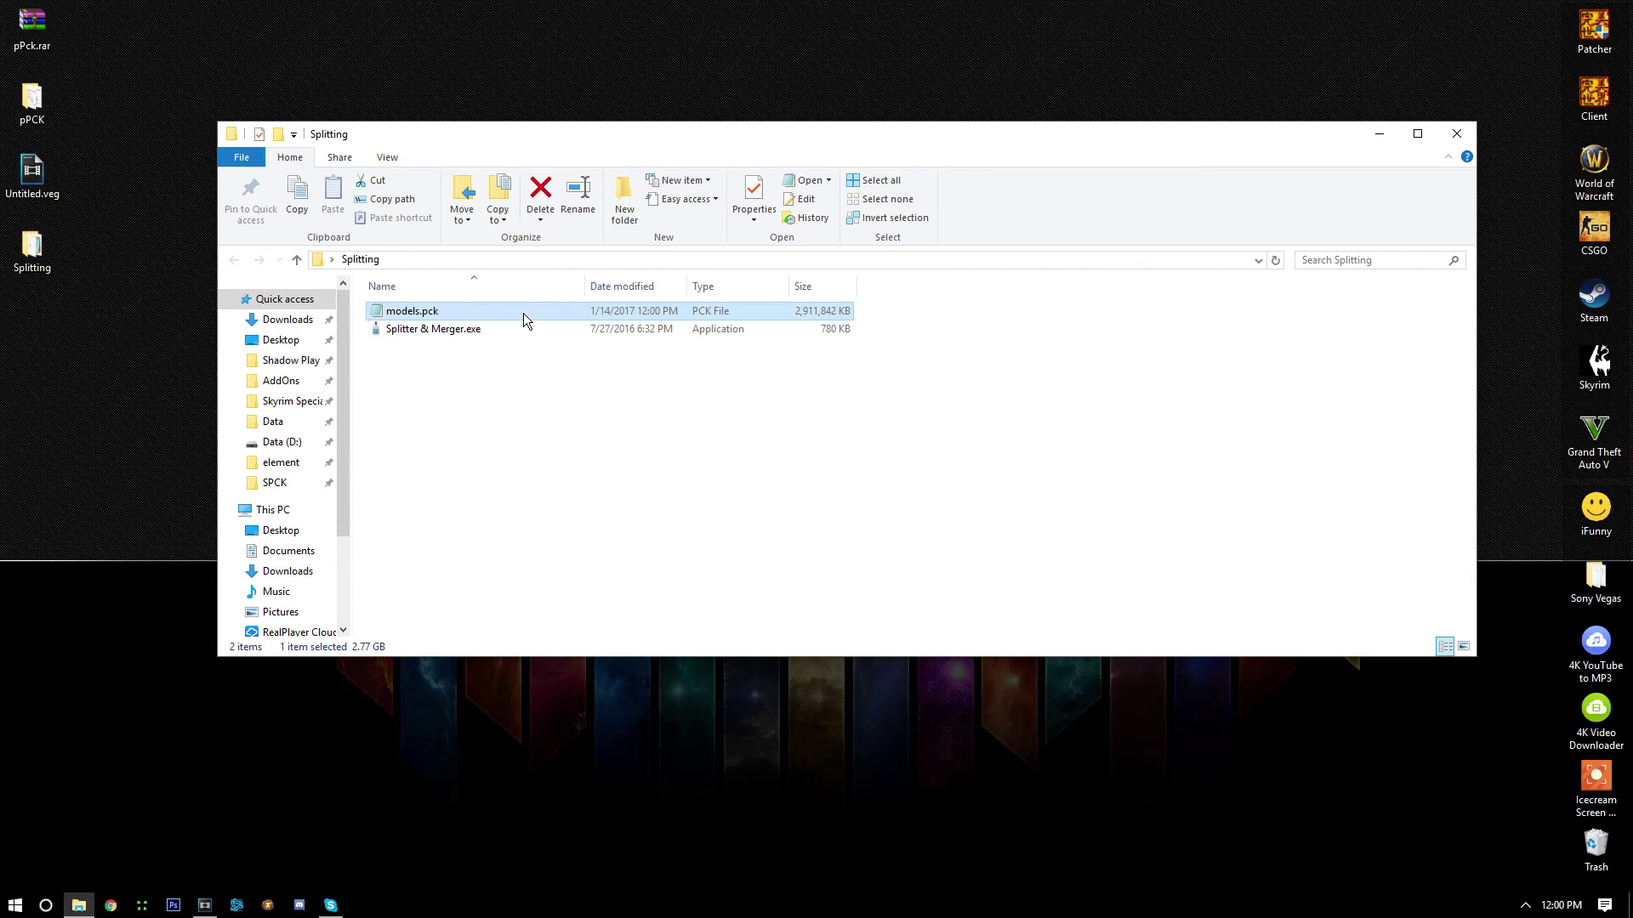